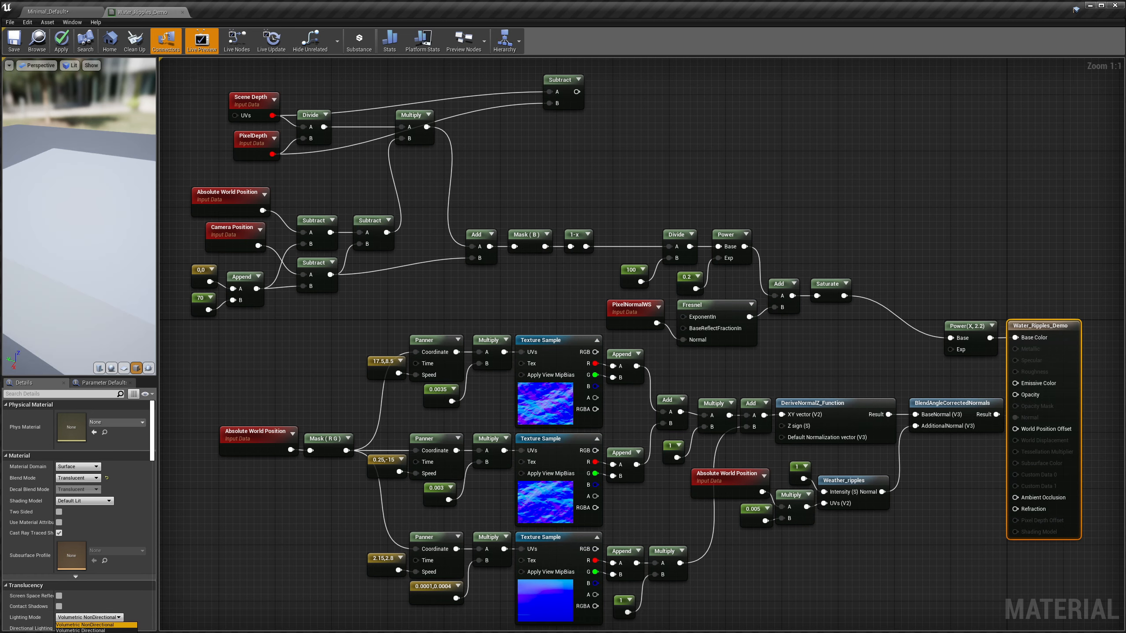
# Set the material's translucency lighting mode to Surface TranslucencyVolume and apply it to the water in the level
pyautogui.click(96, 632)
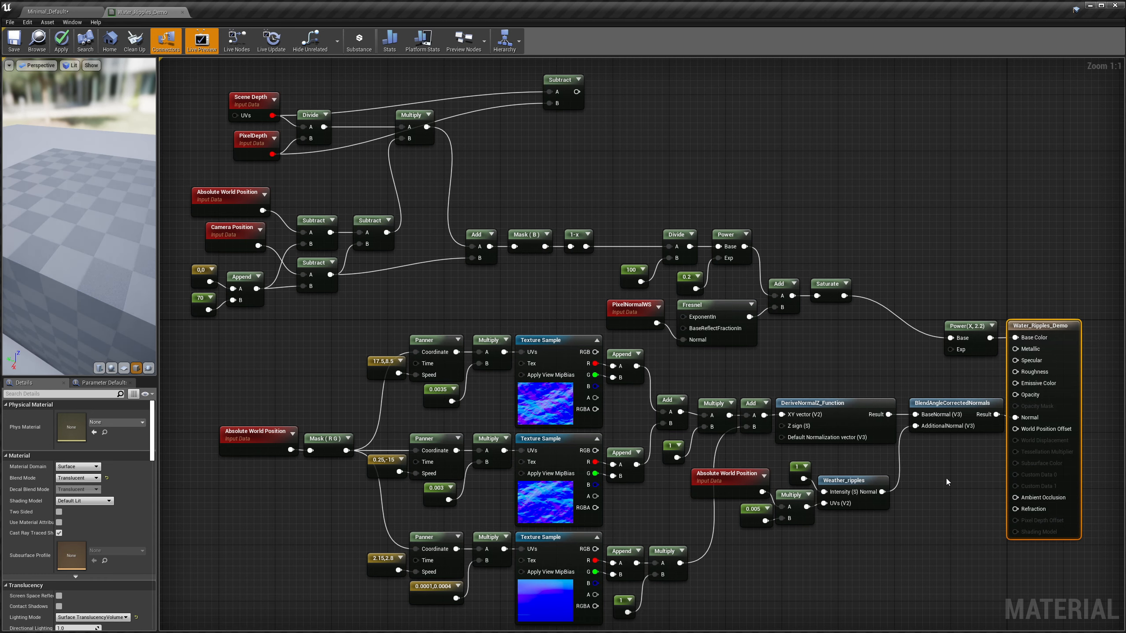
pyautogui.click(127, 618)
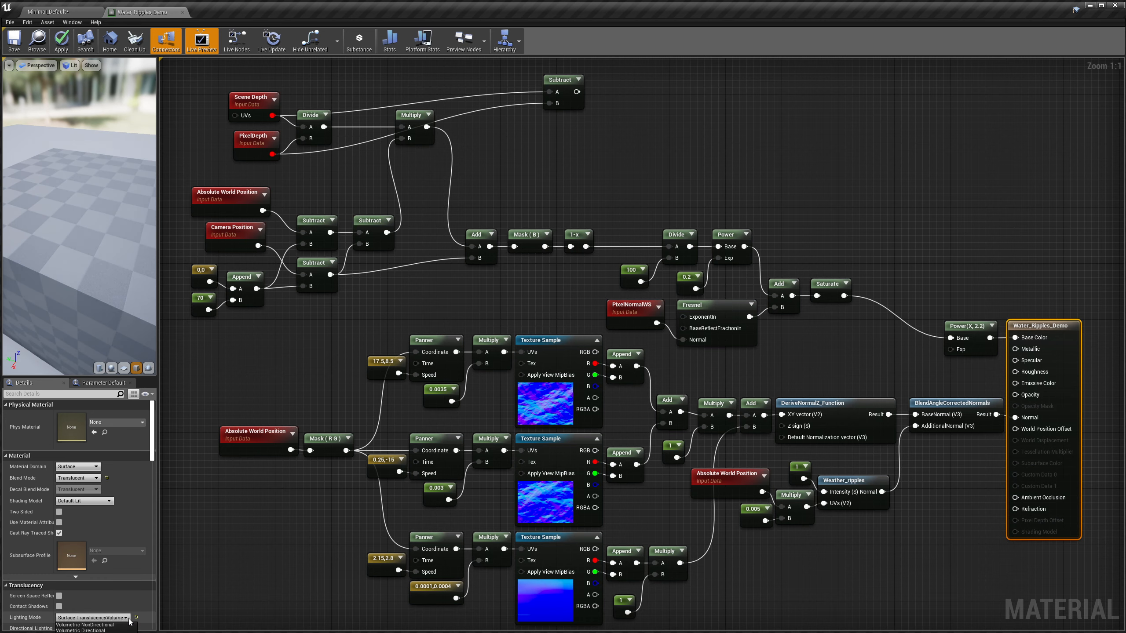
pyautogui.click(129, 624)
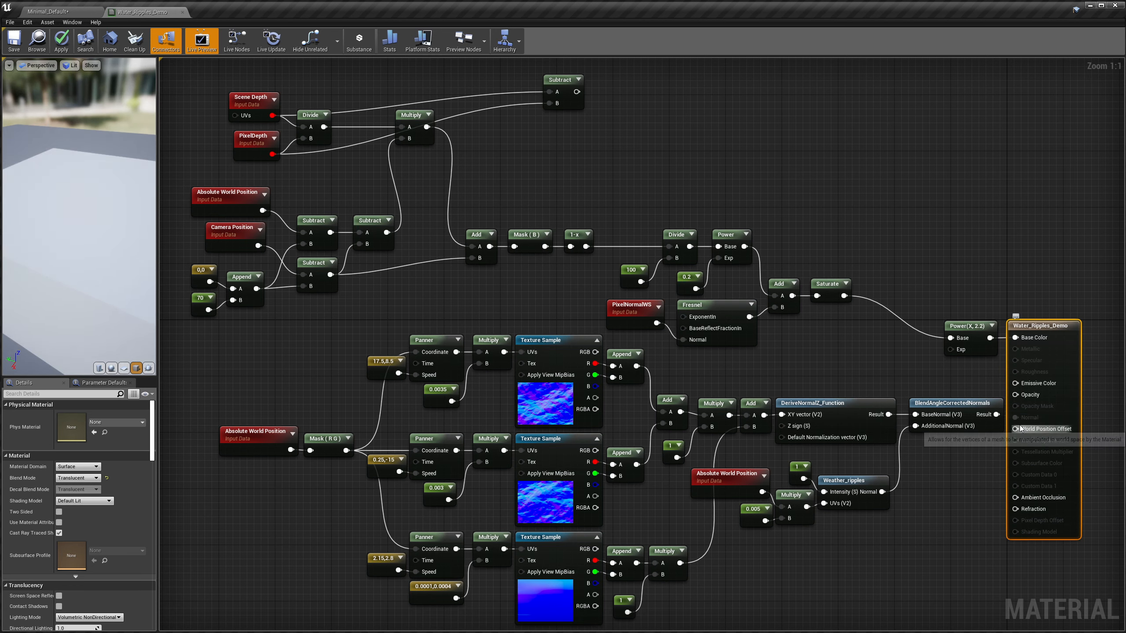
pyautogui.click(90, 617)
pyautogui.click(89, 601)
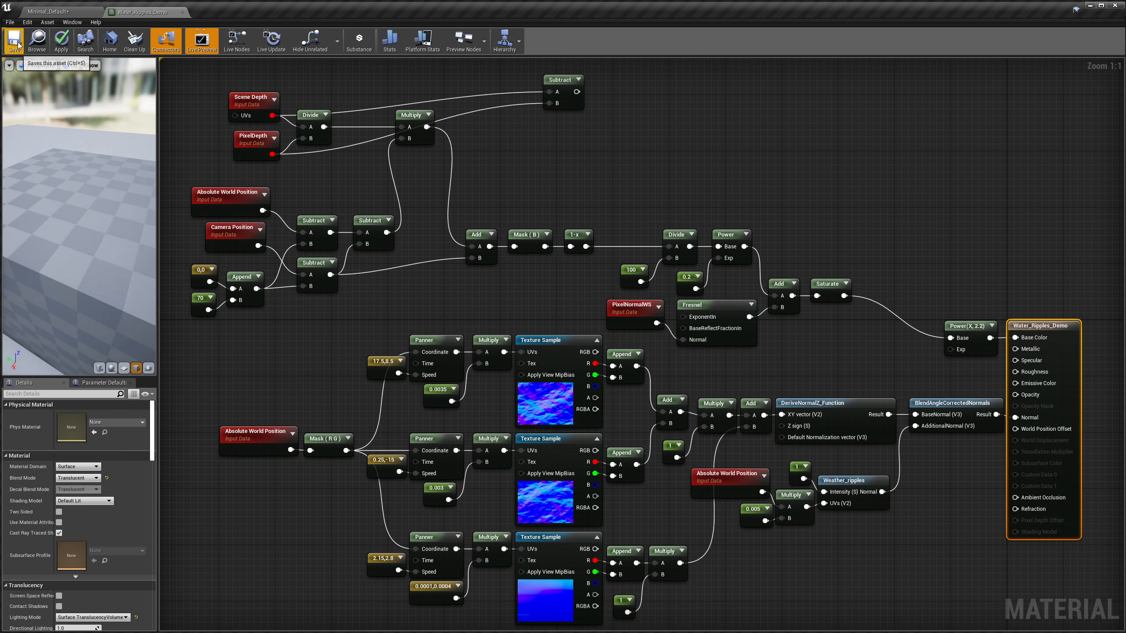
pyautogui.click(70, 42)
pyautogui.click(56, 13)
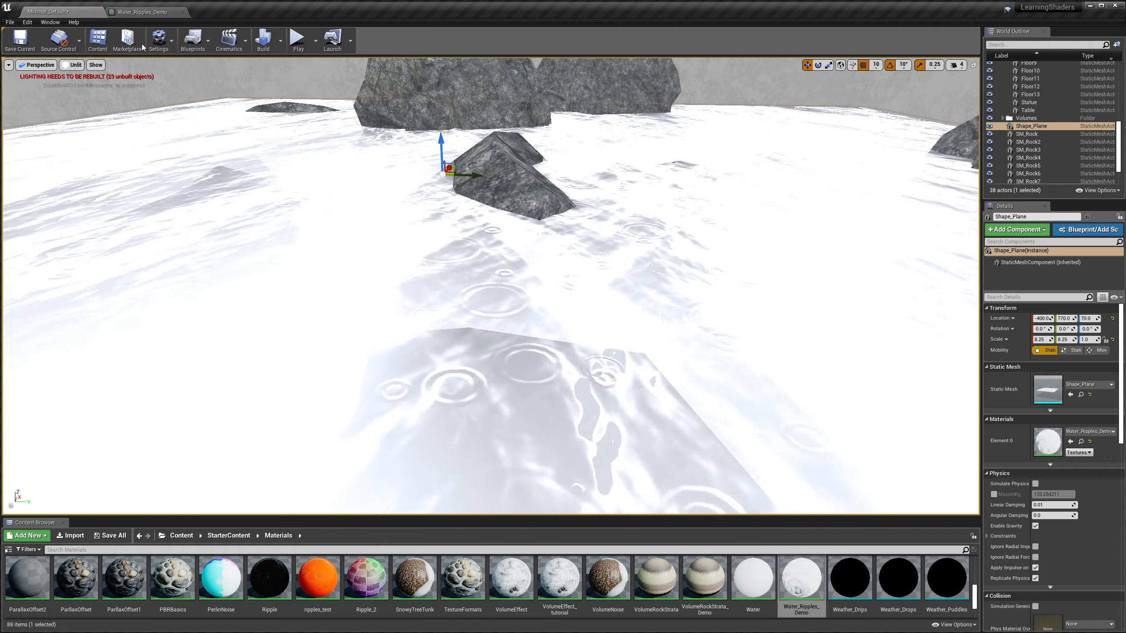
# Add a Depth Fade node to the material graph, below the Saturate node
pyautogui.click(150, 13)
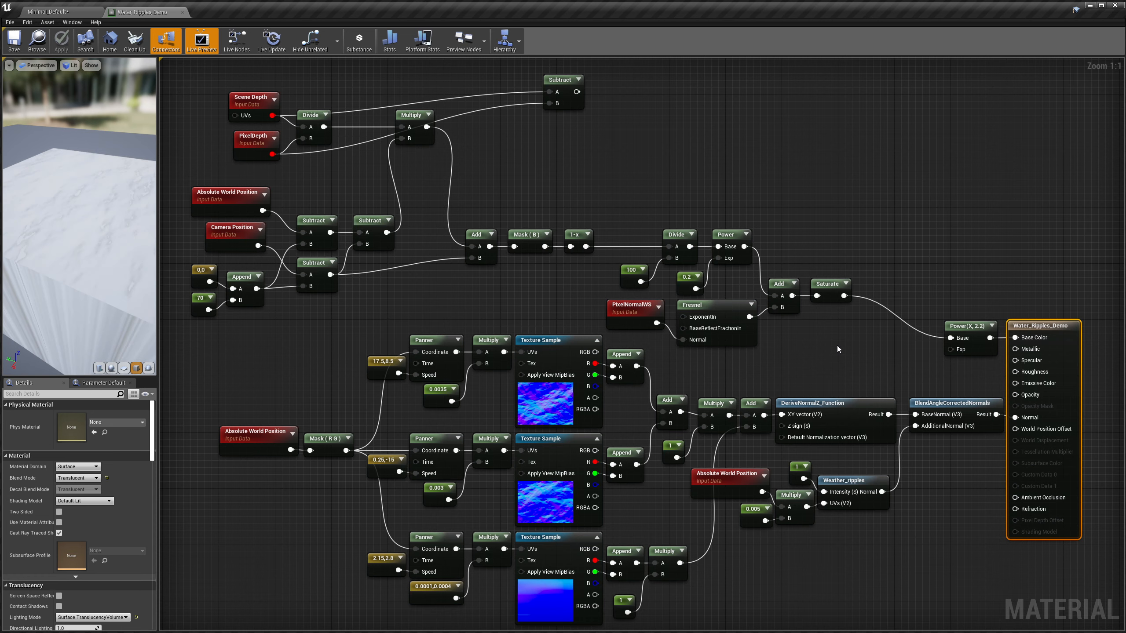
pyautogui.rightClick(807, 354)
pyautogui.write('depth fade')
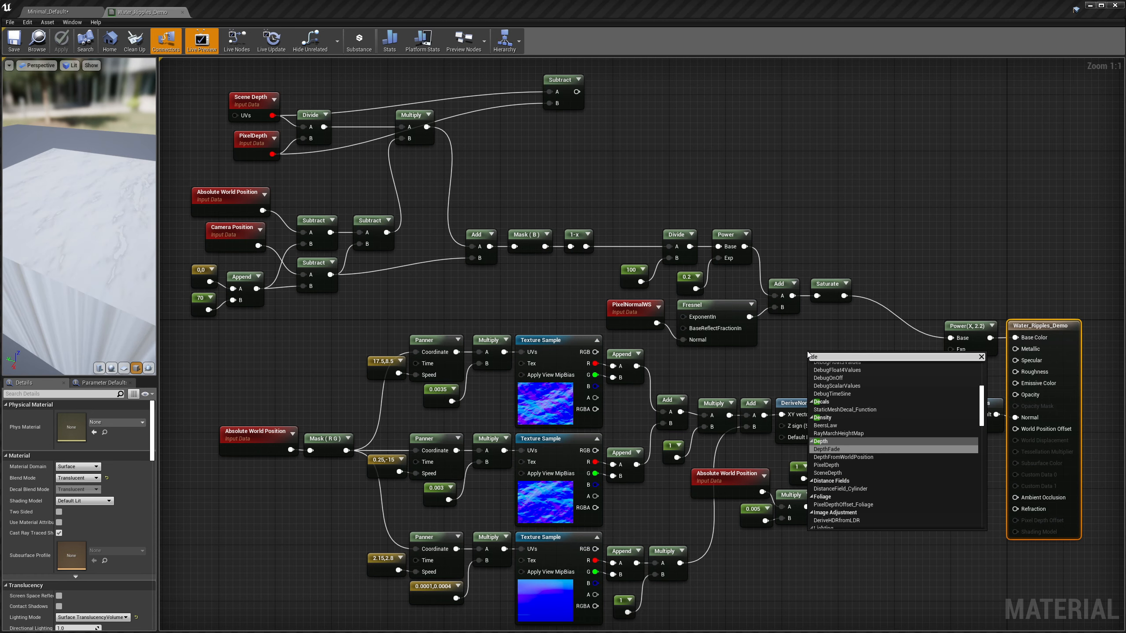
pyautogui.click(827, 389)
pyautogui.moveTo(841, 342); pyautogui.dragTo(845, 337)
pyautogui.click(898, 333)
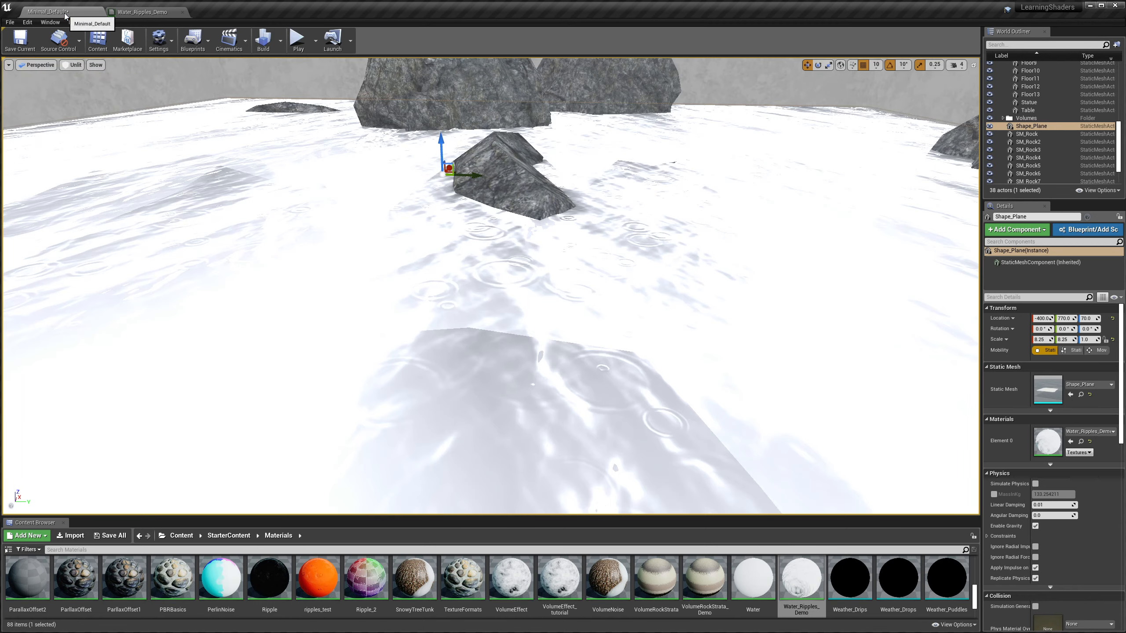
# Examine the edges where the water surface meets the rocks in the level
pyautogui.click(59, 13)
pyautogui.moveTo(560, 269); pyautogui.dragTo(427, 314, button='right')
pyautogui.press('w')
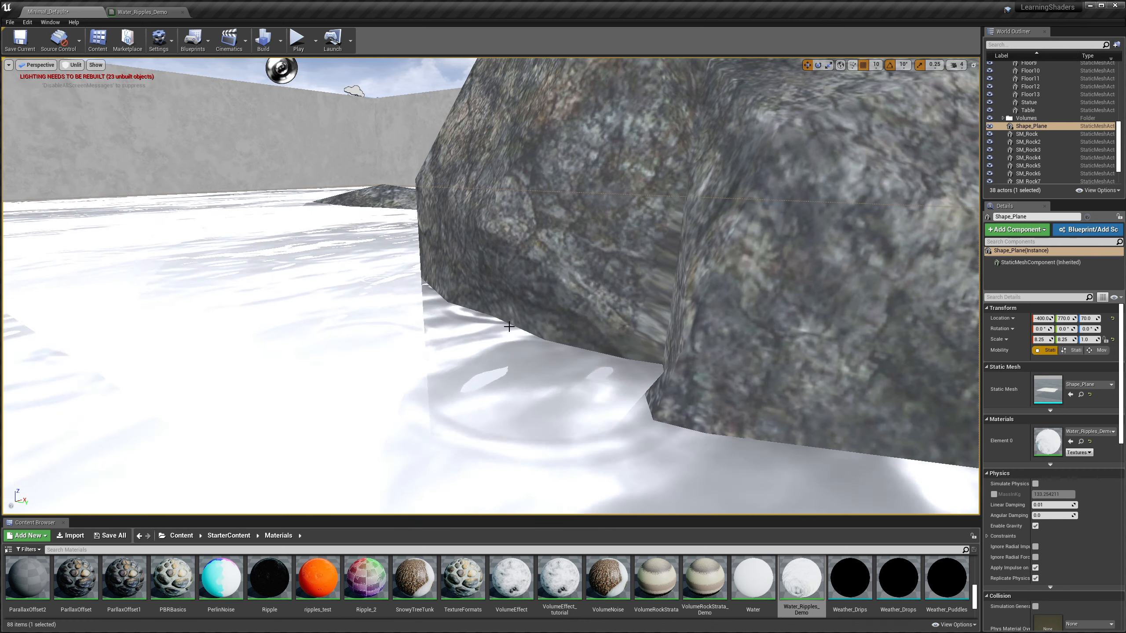
pyautogui.moveTo(503, 327); pyautogui.dragTo(501, 337, button='right')
# Reposition the Depth Fade node and multiply the Saturate output by it with a new Multiply node
pyautogui.click(143, 12)
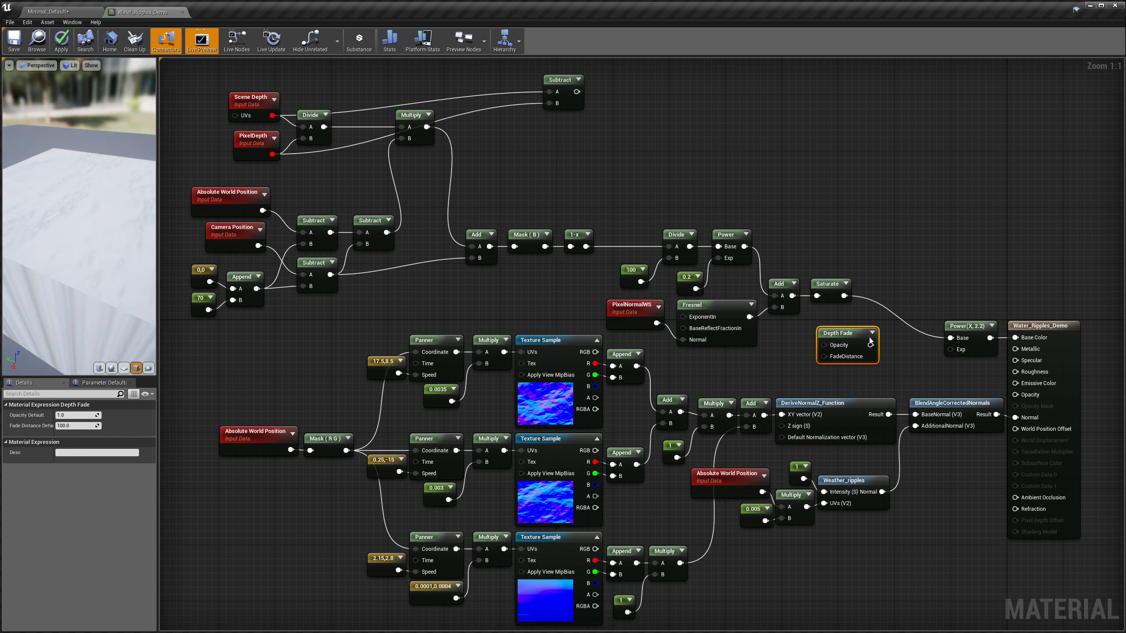
pyautogui.moveTo(852, 336); pyautogui.dragTo(858, 336)
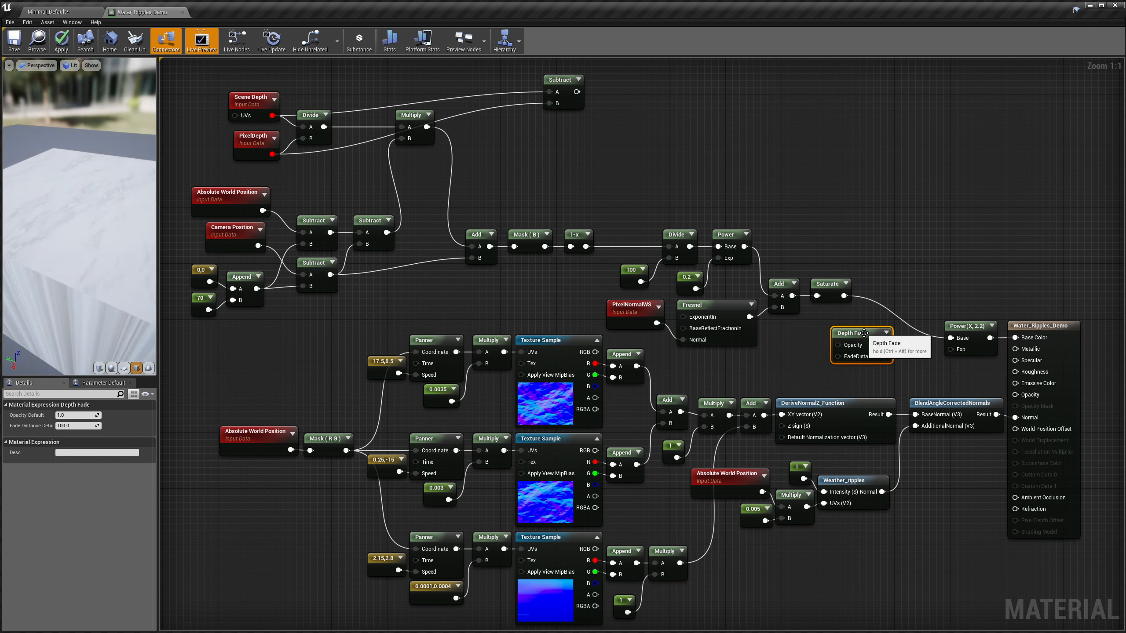
pyautogui.moveTo(859, 336)
pyautogui.mouseDown()
pyautogui.moveTo(818, 331)
pyautogui.moveTo(876, 332)
pyautogui.mouseUp()
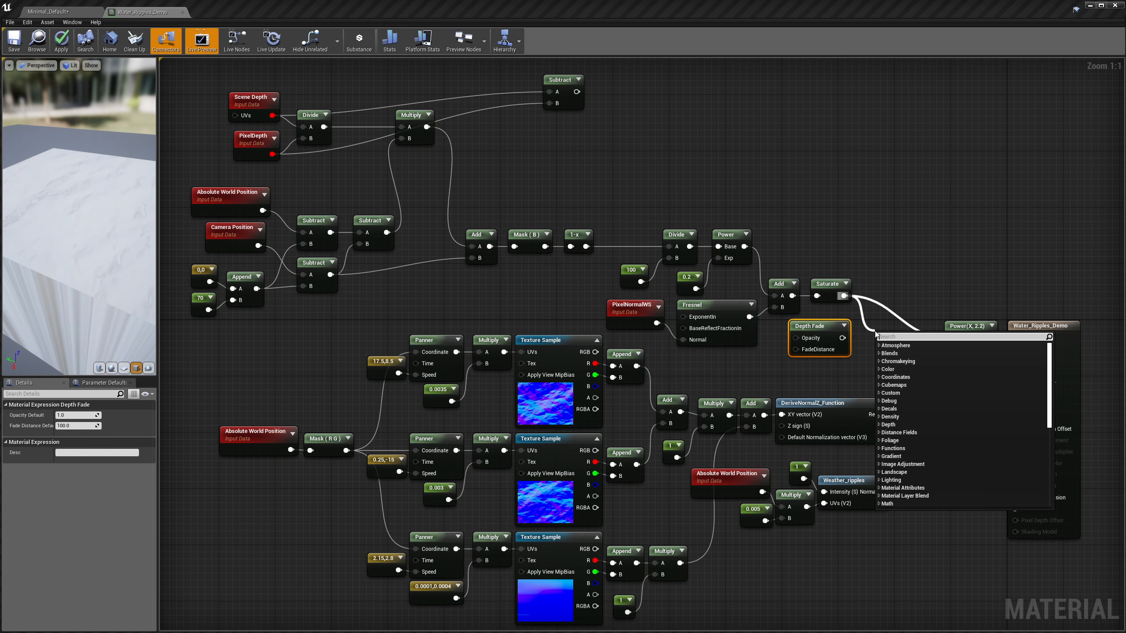
pyautogui.write('mul')
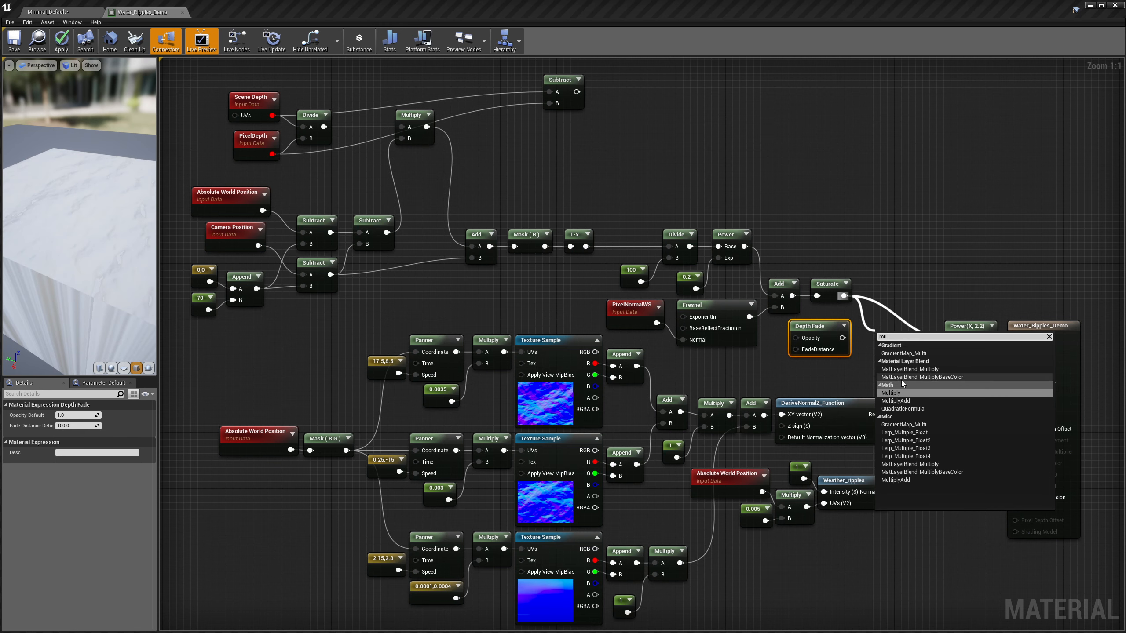
pyautogui.click(892, 391)
pyautogui.moveTo(881, 360); pyautogui.dragTo(882, 309)
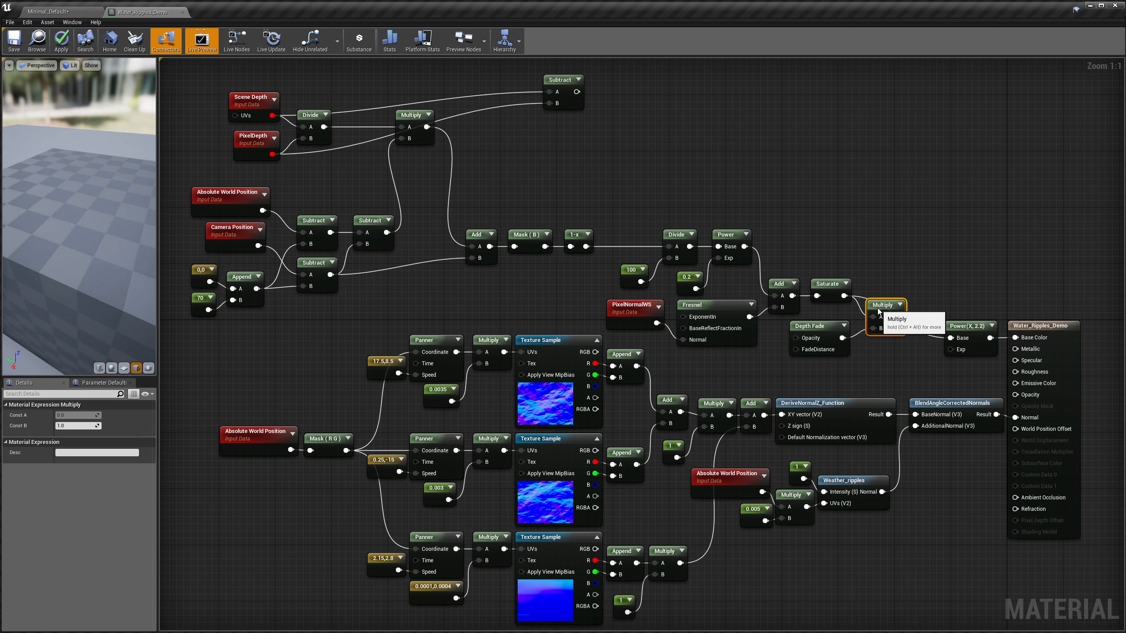
# Set the Depth Fade distance to 30 and connect the new Multiply output to the Power(X, 2.2) node's Base, checking the water in the level
pyautogui.click(818, 330)
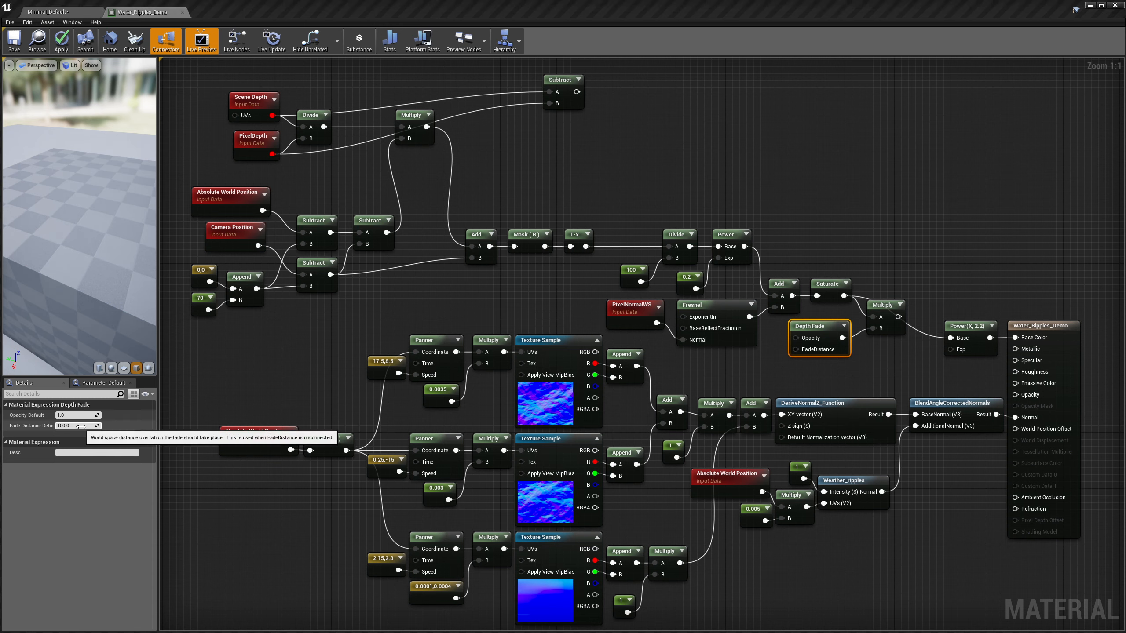
pyautogui.click(81, 426)
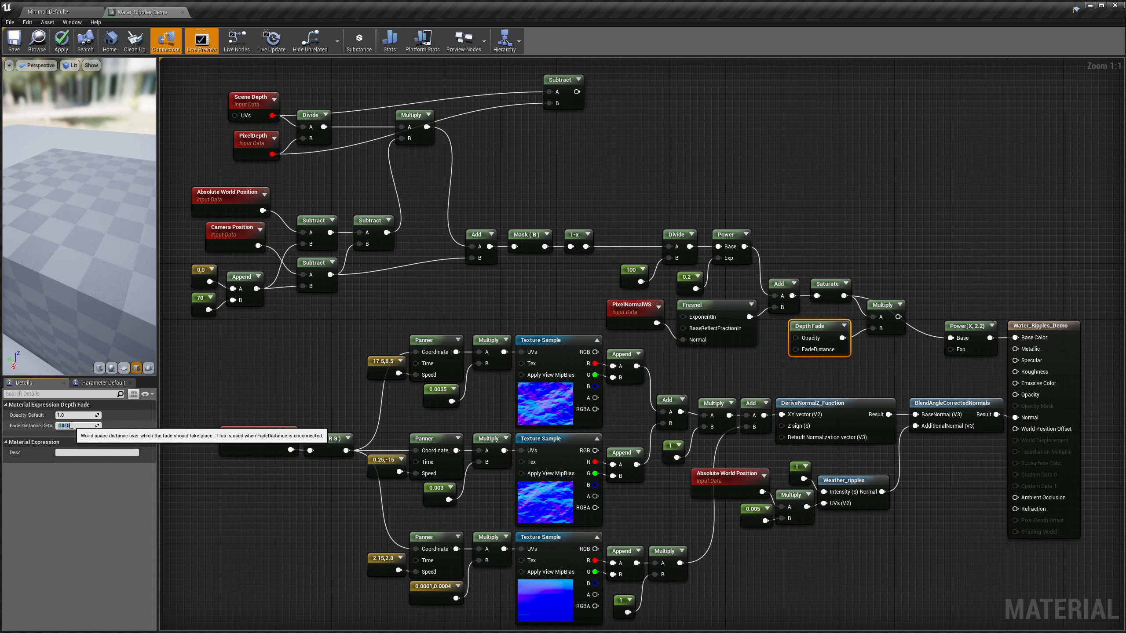
pyautogui.write('30')
pyautogui.press('Return')
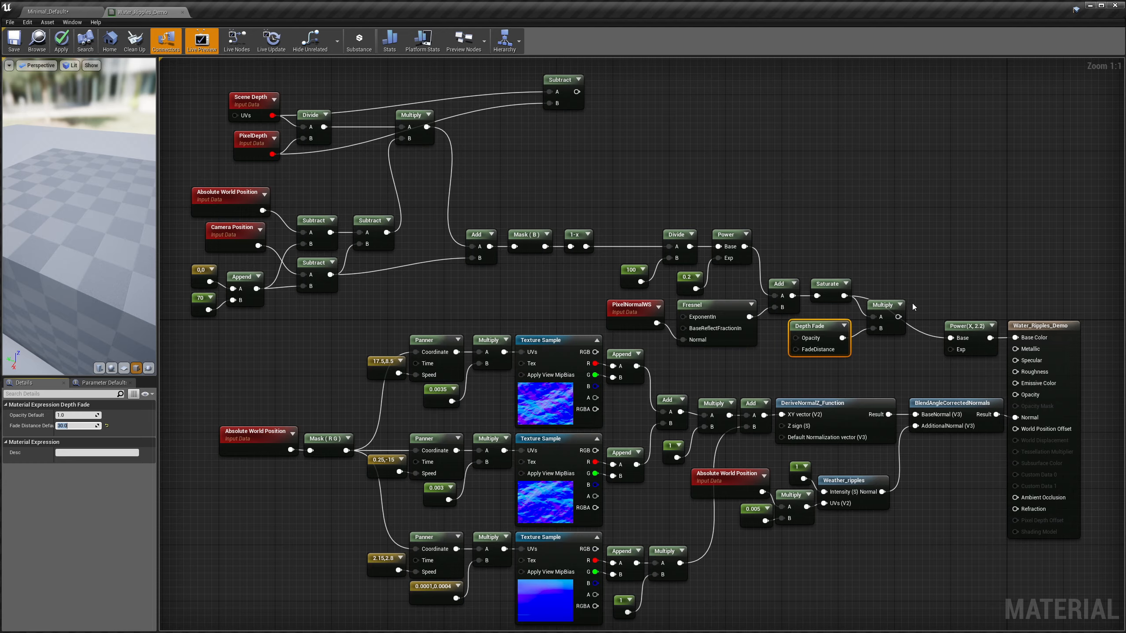
pyautogui.moveTo(898, 317); pyautogui.dragTo(950, 337)
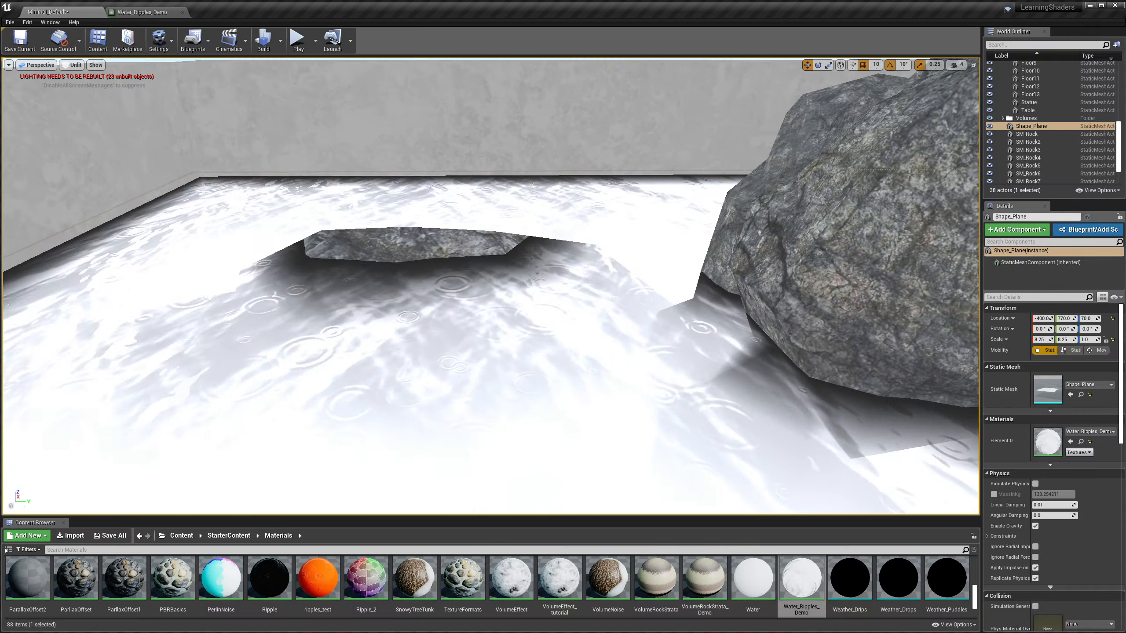
pyautogui.moveTo(491, 286)
pyautogui.mouseDown(button='right')
pyautogui.moveTo(620, 284)
pyautogui.moveTo(665, 262)
pyautogui.moveTo(488, 302)
pyautogui.mouseUp(button='right')
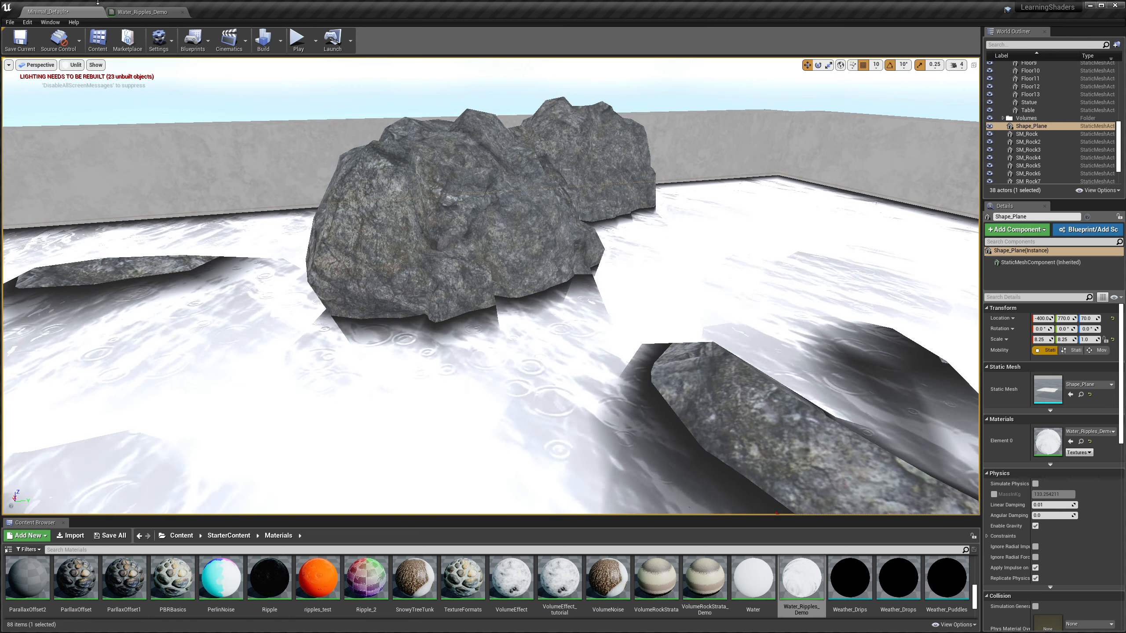
# Connect the Multiply output to Opacity, disconnect the Power(X, 2.2) node from Base Color and save the material
pyautogui.click(142, 12)
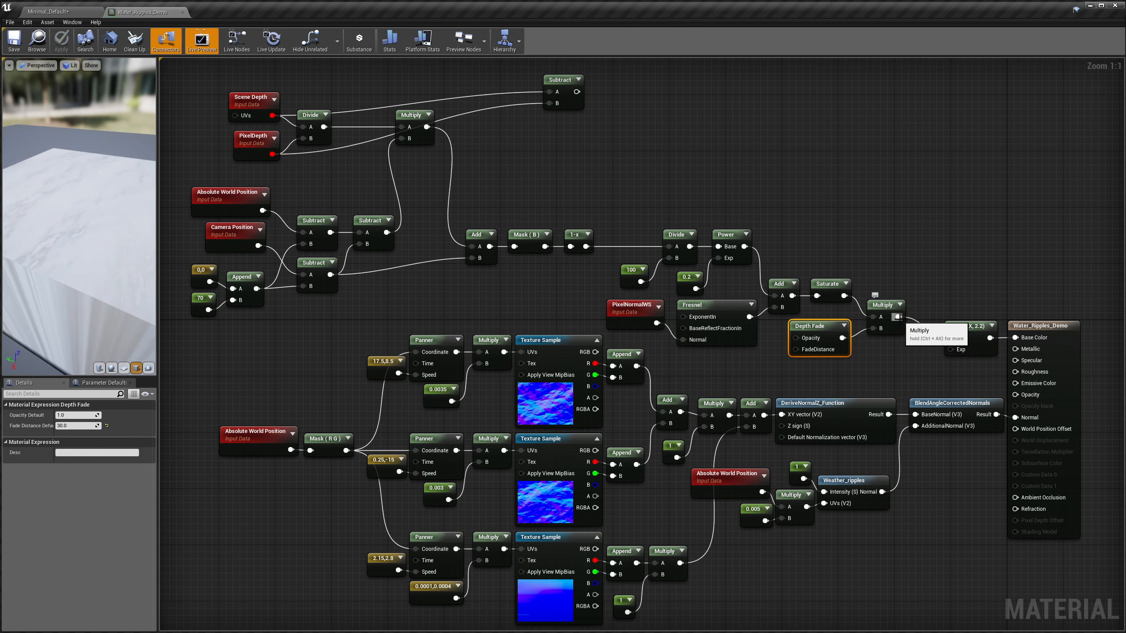
pyautogui.click(899, 319)
pyautogui.moveTo(898, 317); pyautogui.dragTo(1015, 394)
pyautogui.moveTo(968, 325); pyautogui.dragTo(953, 192)
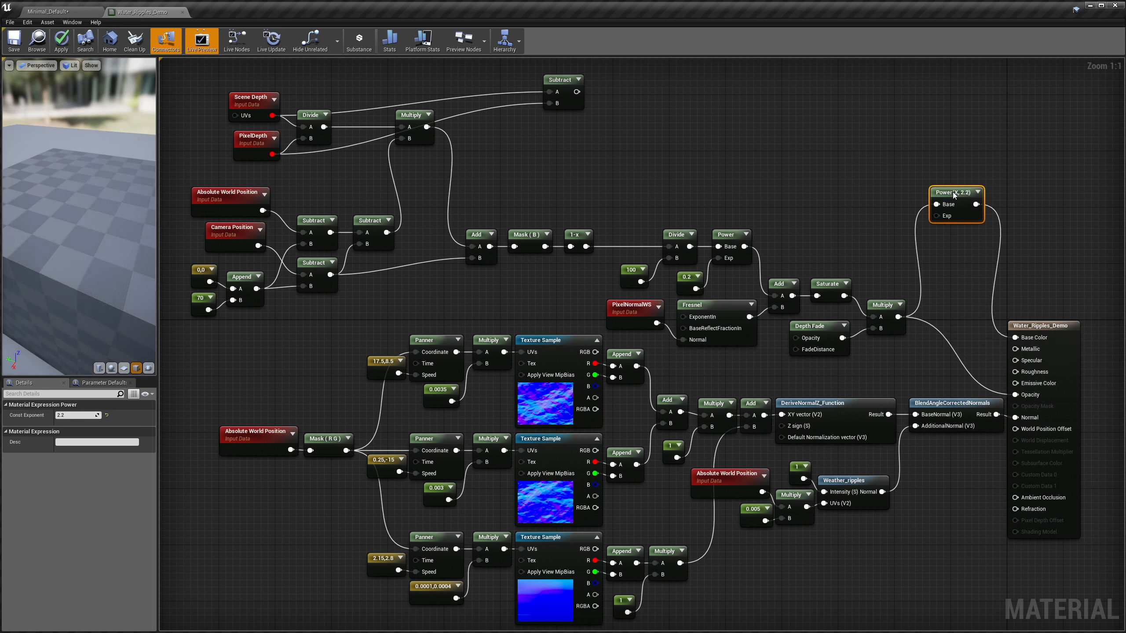
pyautogui.keyDown('alt'); pyautogui.click(996, 279); pyautogui.keyUp('alt')
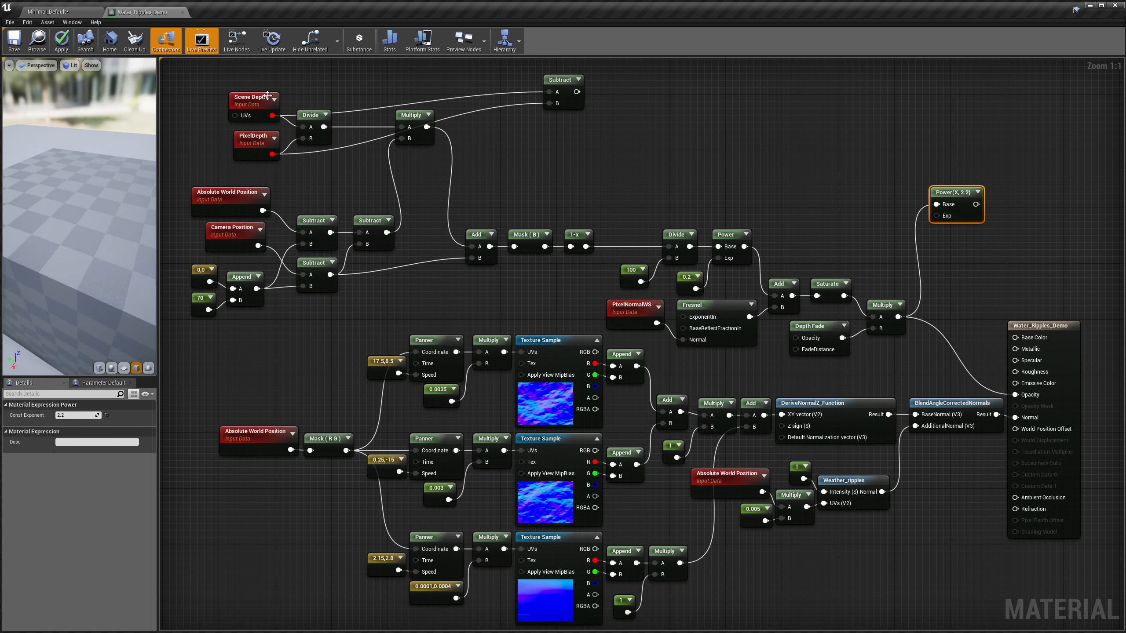
pyautogui.click(14, 47)
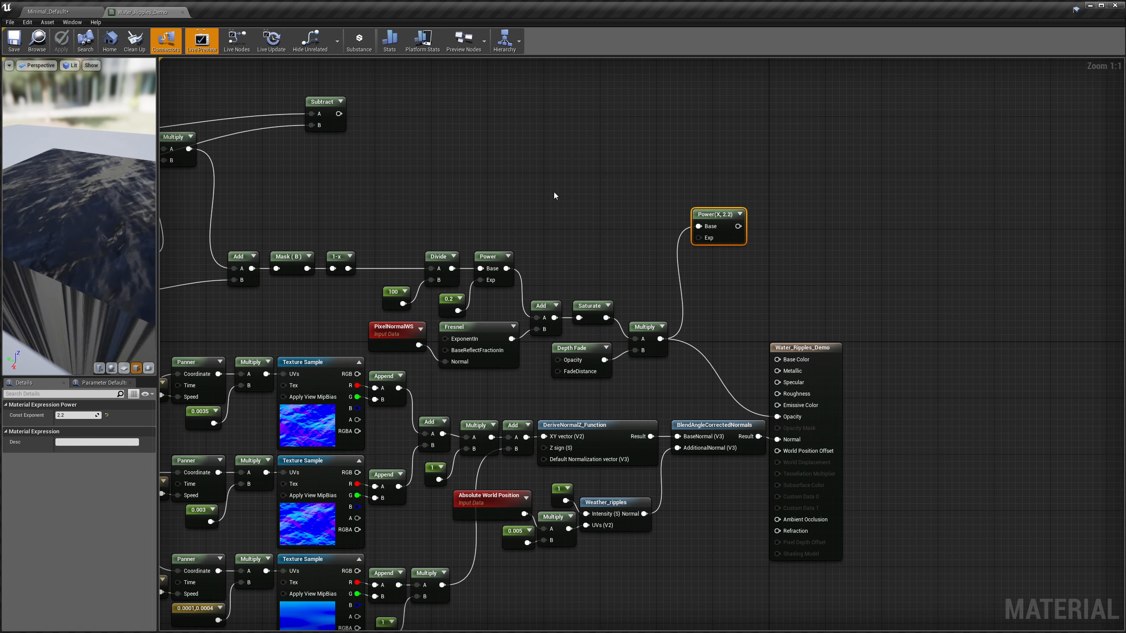
# Move the Power node out of the way and add a Lerp node with the Depth Fade Multiply output as its Alpha
pyautogui.moveTo(709, 212); pyautogui.dragTo(906, 198)
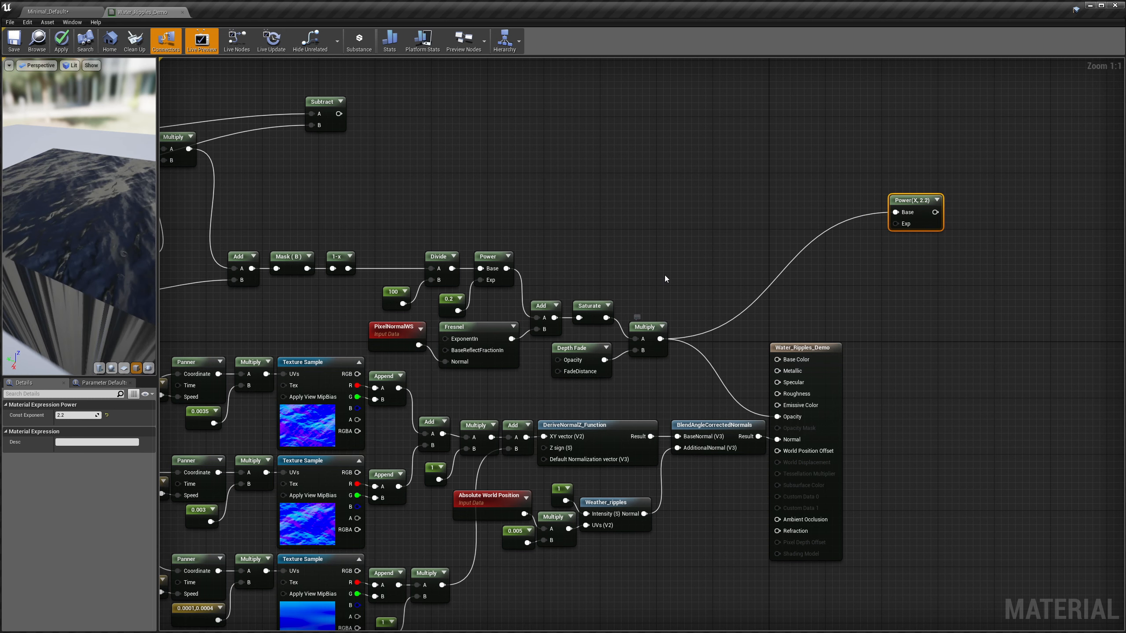
pyautogui.rightClick(650, 186)
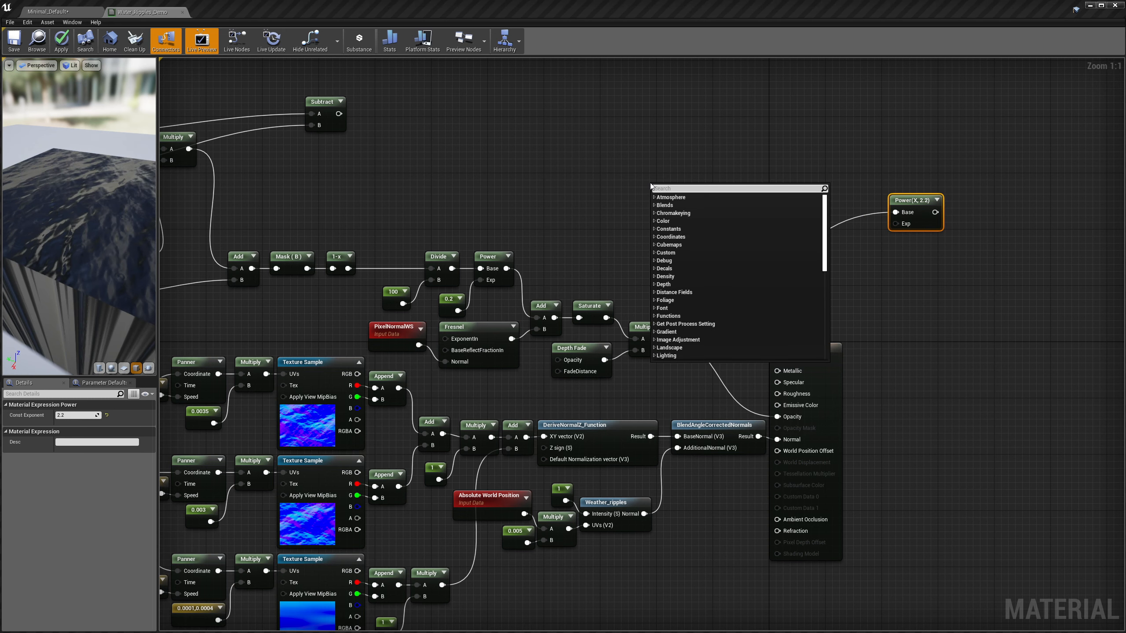
pyautogui.write('l')
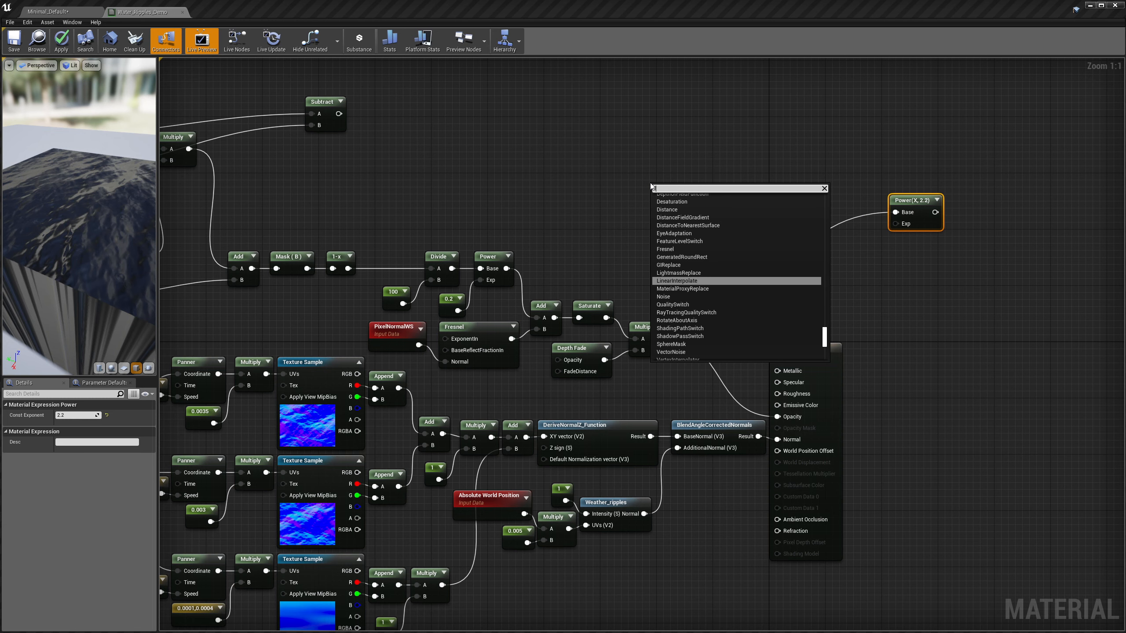
pyautogui.write('erp')
pyautogui.click(677, 229)
pyautogui.moveTo(684, 211); pyautogui.dragTo(702, 231)
pyautogui.moveTo(660, 338); pyautogui.dragTo(691, 258)
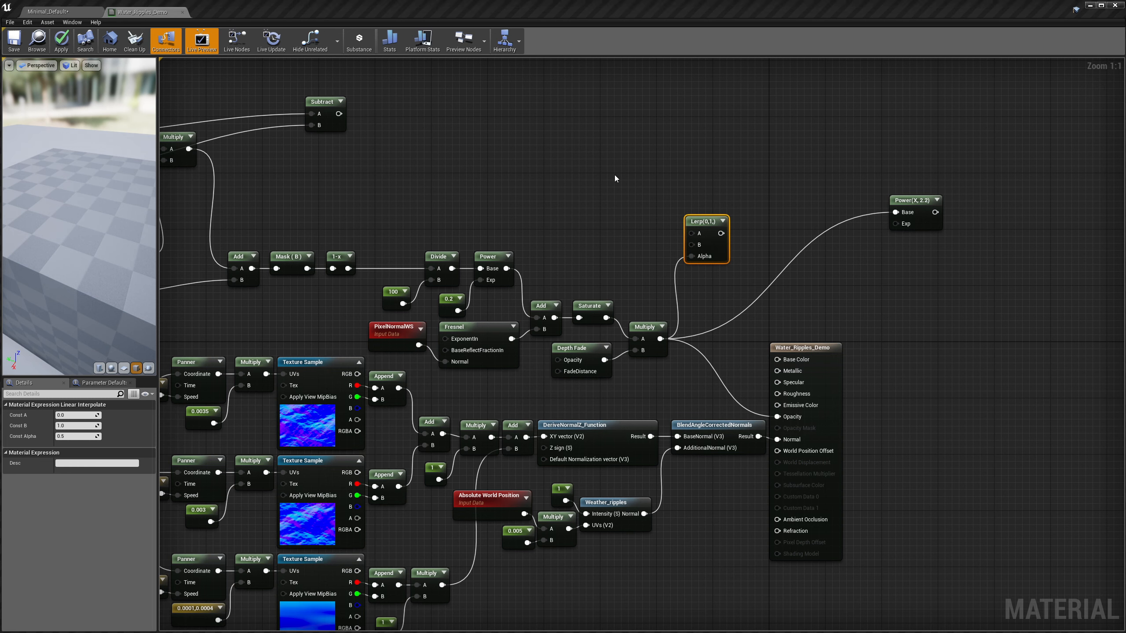
# Paste the two colour constants, connecting 0.134,0.261,0.271 to the Lerp's A and 0.00351,0.00478,0.0156 to its B
pyautogui.hotkey('ctrl', 'v')
pyautogui.moveTo(638, 189); pyautogui.dragTo(587, 196)
pyautogui.click(566, 203)
pyautogui.click(593, 197)
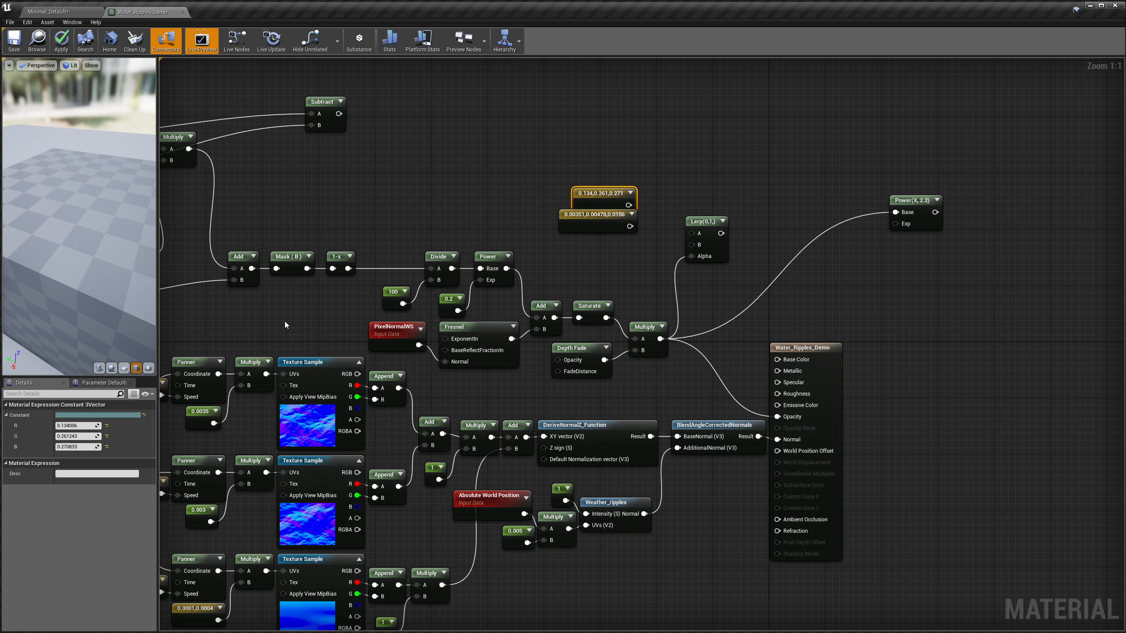
pyautogui.click(597, 221)
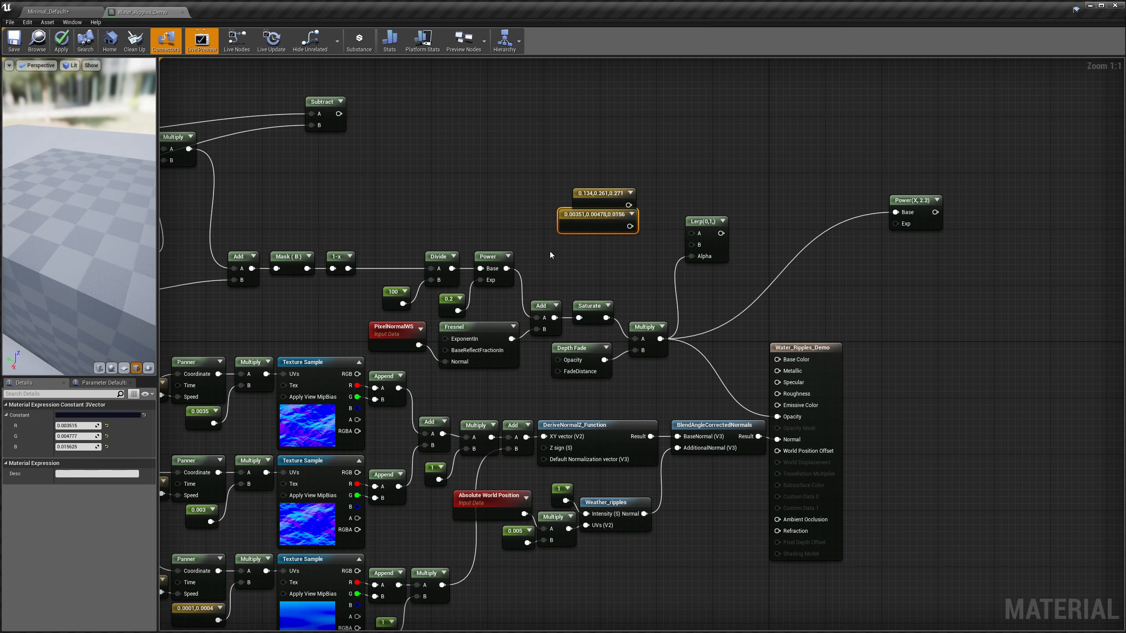
pyautogui.moveTo(629, 226); pyautogui.dragTo(609, 247)
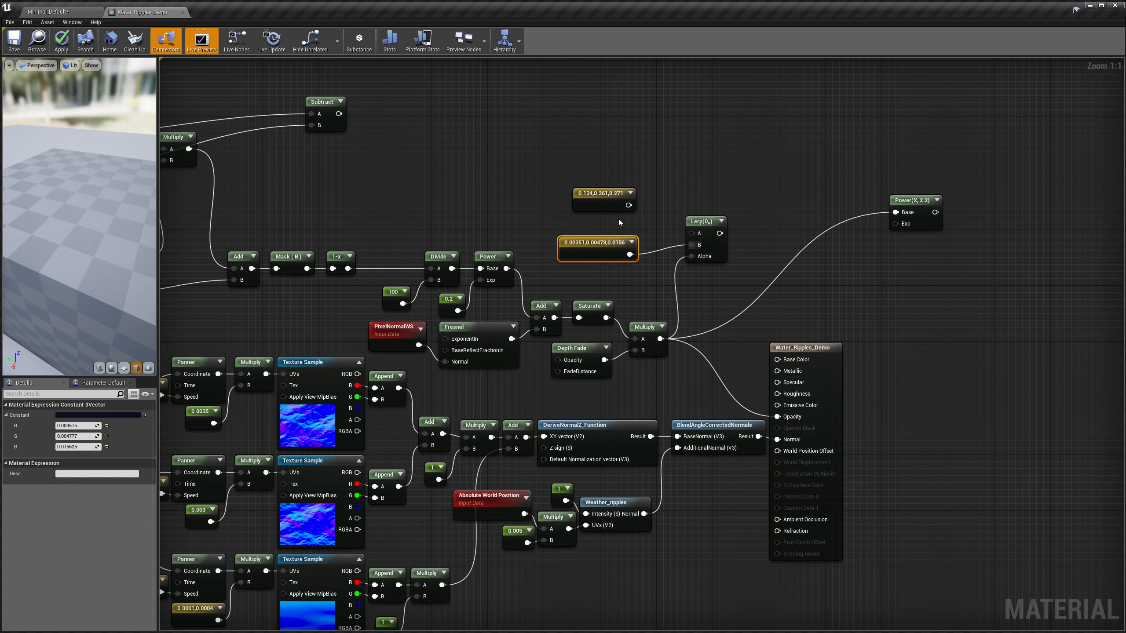
pyautogui.moveTo(628, 205); pyautogui.dragTo(692, 233)
pyautogui.moveTo(616, 194); pyautogui.dragTo(615, 215)
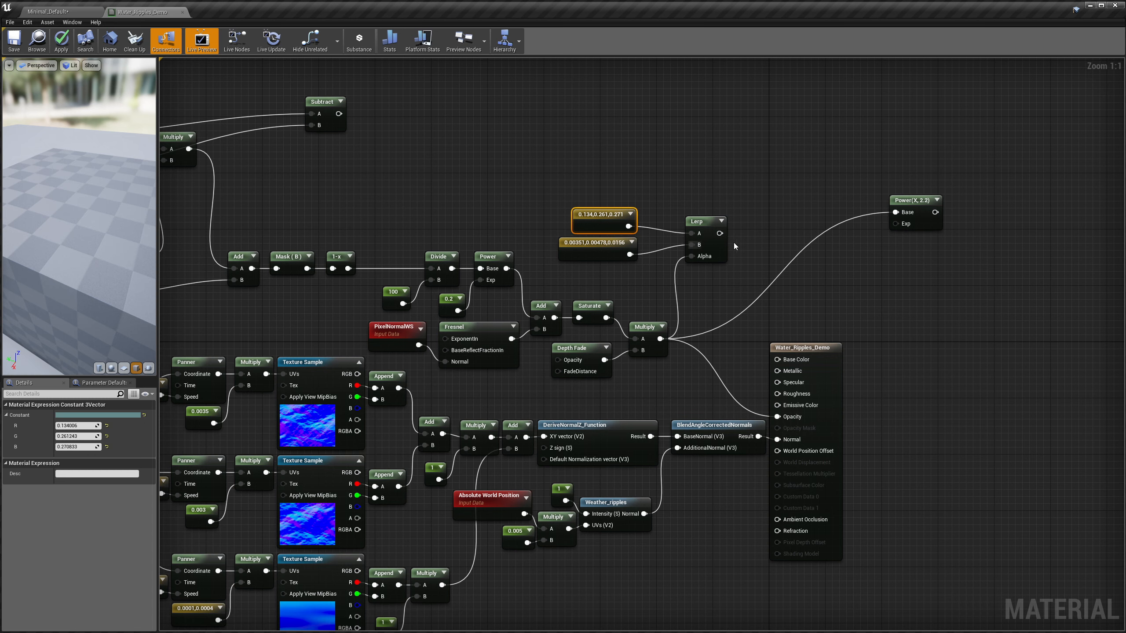
# Connect the Lerp output to Base Color and apply the material
pyautogui.moveTo(718, 233); pyautogui.dragTo(777, 359)
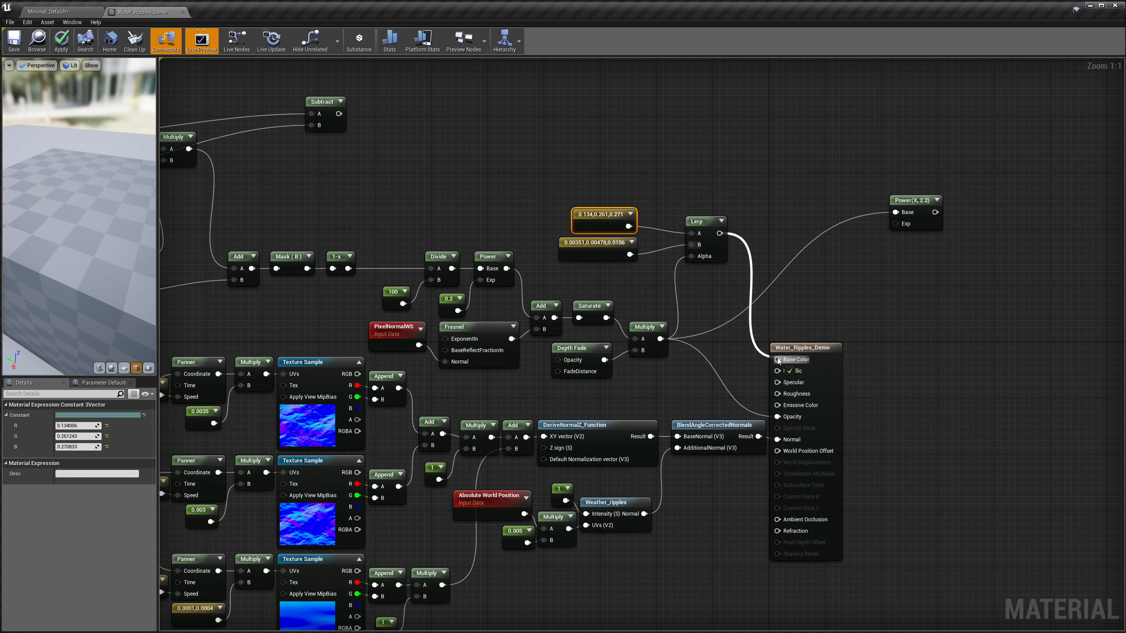
pyautogui.click(61, 41)
# Switch the level viewport to Lit mode and inspect the coloured water around the rocks
pyautogui.click(48, 12)
pyautogui.click(73, 65)
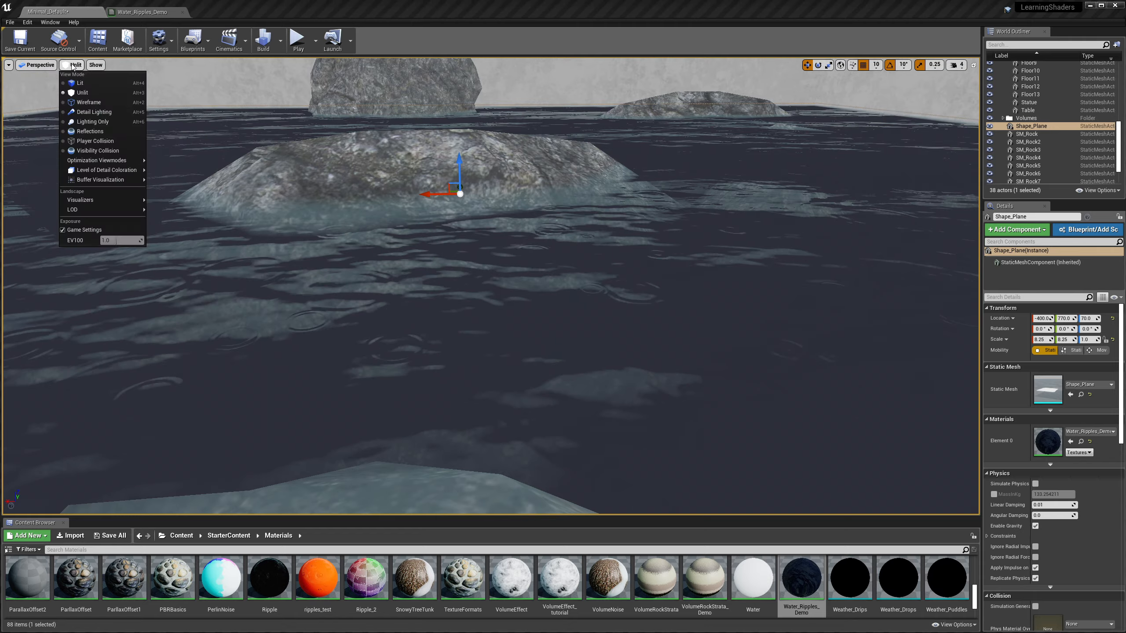
pyautogui.click(77, 83)
pyautogui.moveTo(489, 204); pyautogui.dragTo(445, 226, button='right')
# Return to the Water_Ripples_Demo material graph and review its world position, camera position, Scene Depth and PixelDepth inputs
pyautogui.click(139, 13)
pyautogui.moveTo(332, 169); pyautogui.dragTo(790, 224, button='right')
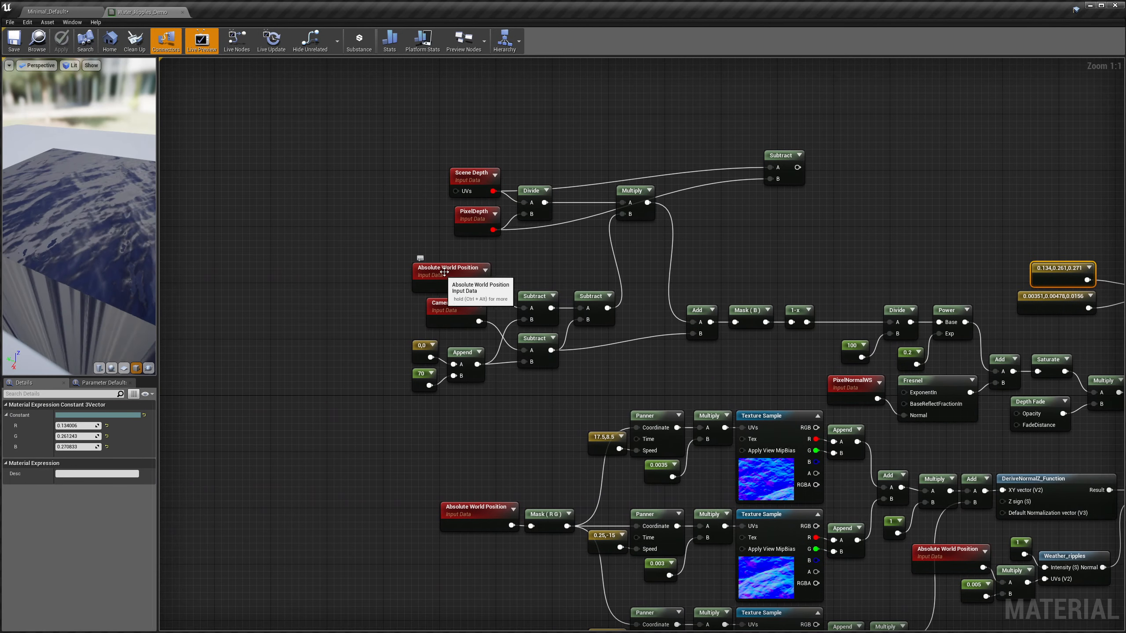
pyautogui.click(444, 272)
pyautogui.click(450, 306)
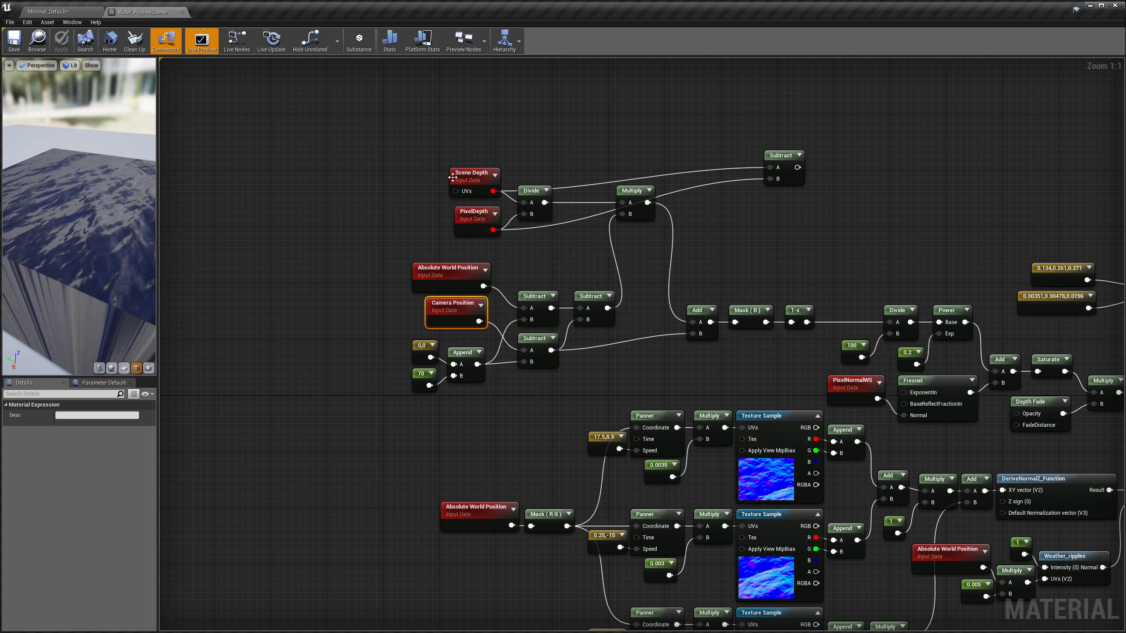
pyautogui.click(452, 177)
pyautogui.click(474, 213)
pyautogui.moveTo(787, 227); pyautogui.dragTo(449, 196, button='right')
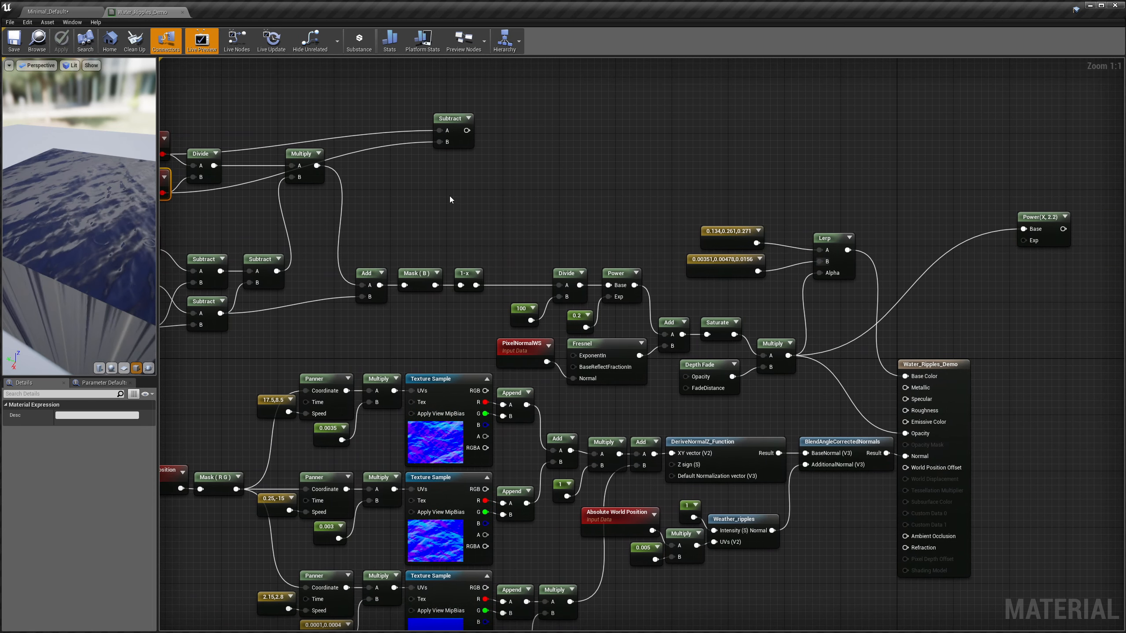
# Move the Divide node and its 100 constant closer to the 1-x node, away from the Power node
pyautogui.moveTo(506, 258); pyautogui.dragTo(533, 268)
pyautogui.click(521, 310)
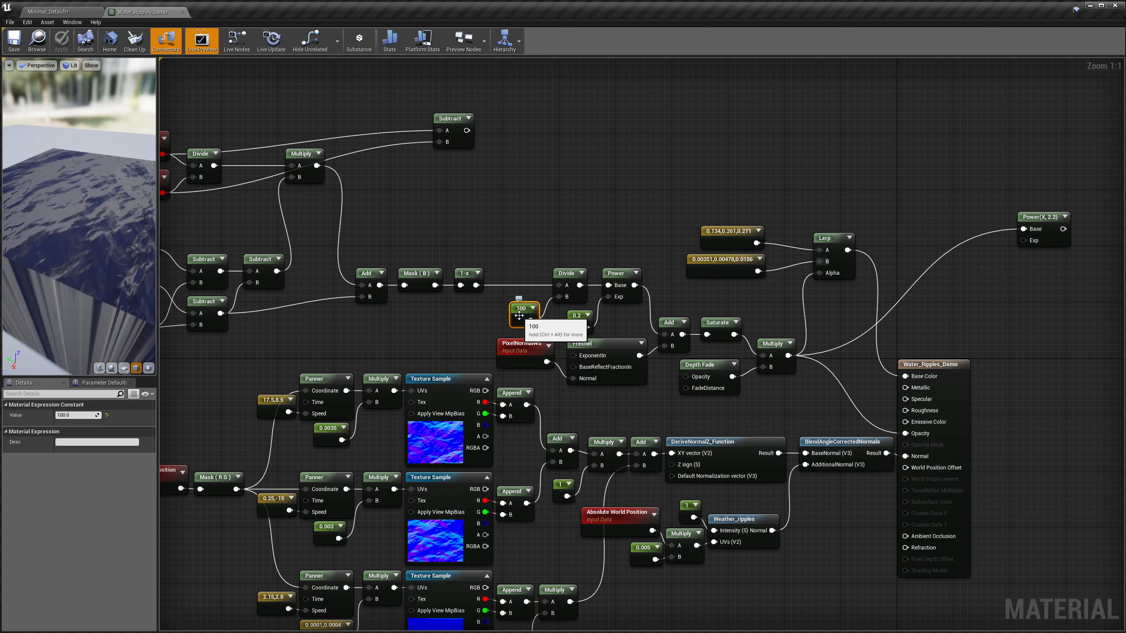
pyautogui.moveTo(518, 268); pyautogui.dragTo(558, 314)
# Examine the Power node after the Divide and the 0.2 constant feeding its exponent
pyautogui.moveTo(559, 272)
pyautogui.mouseDown()
pyautogui.moveTo(524, 273)
pyautogui.moveTo(614, 325)
pyautogui.mouseUp()
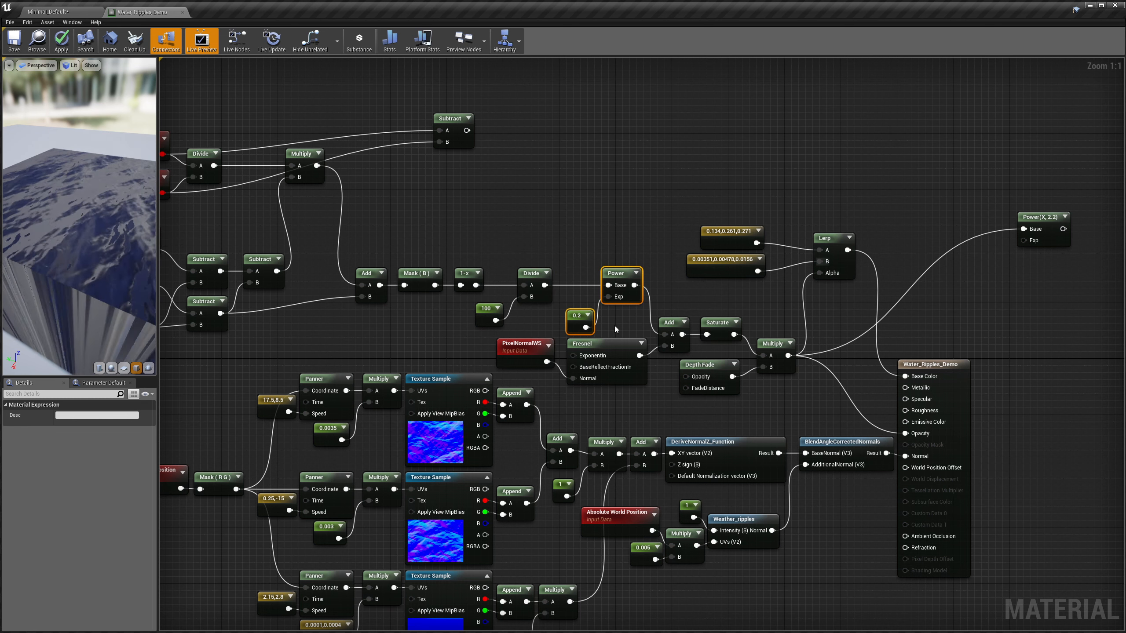
pyautogui.click(594, 312)
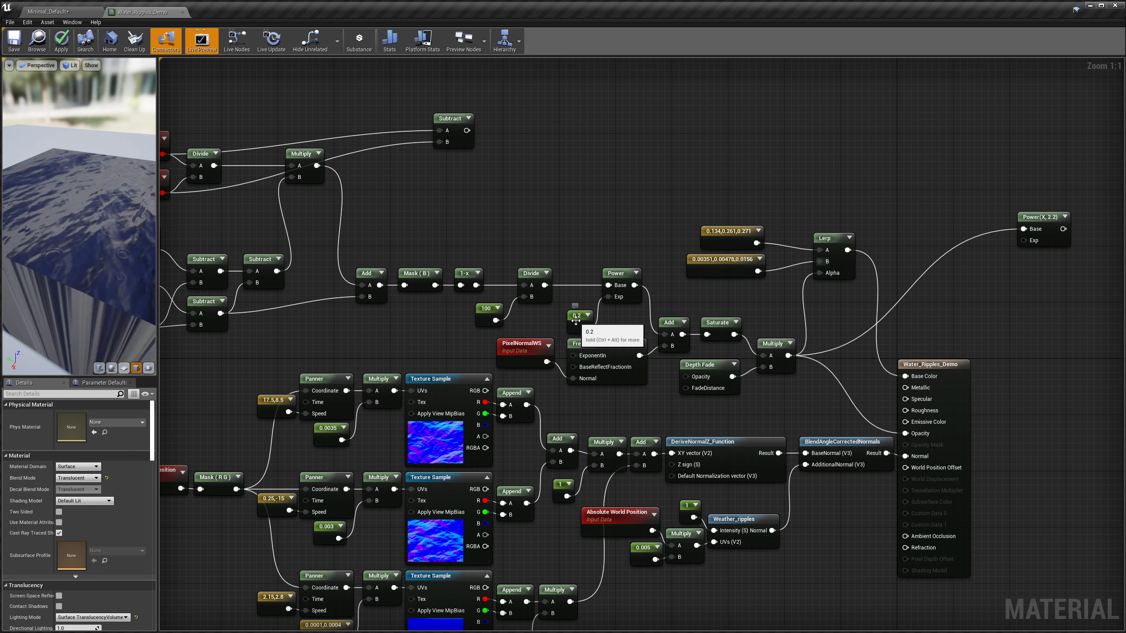
pyautogui.click(576, 320)
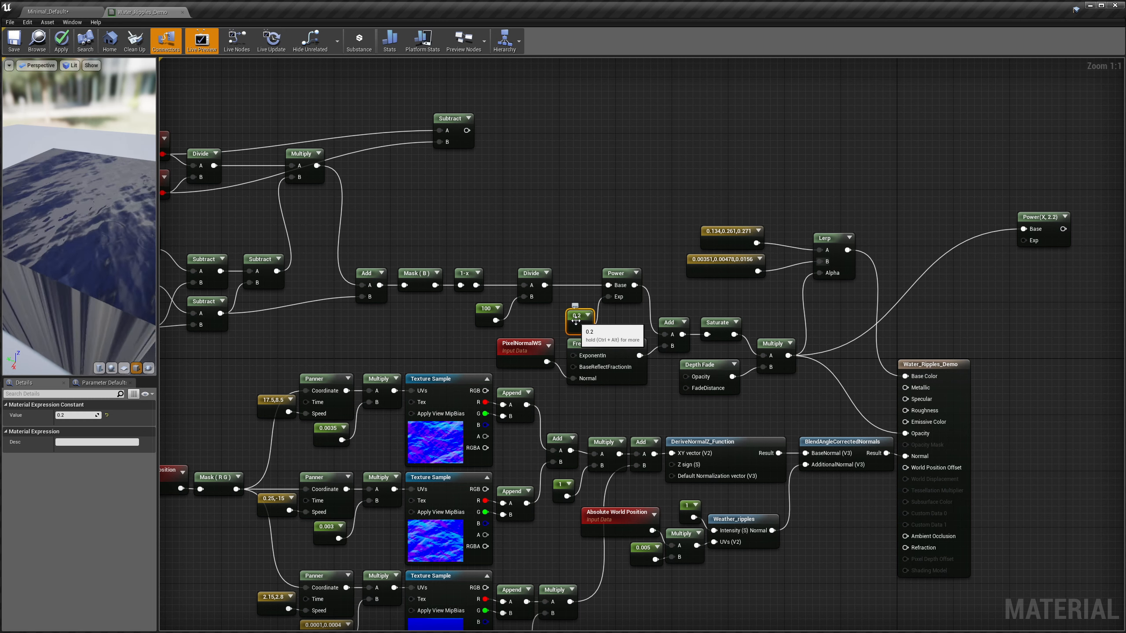
pyautogui.click(621, 313)
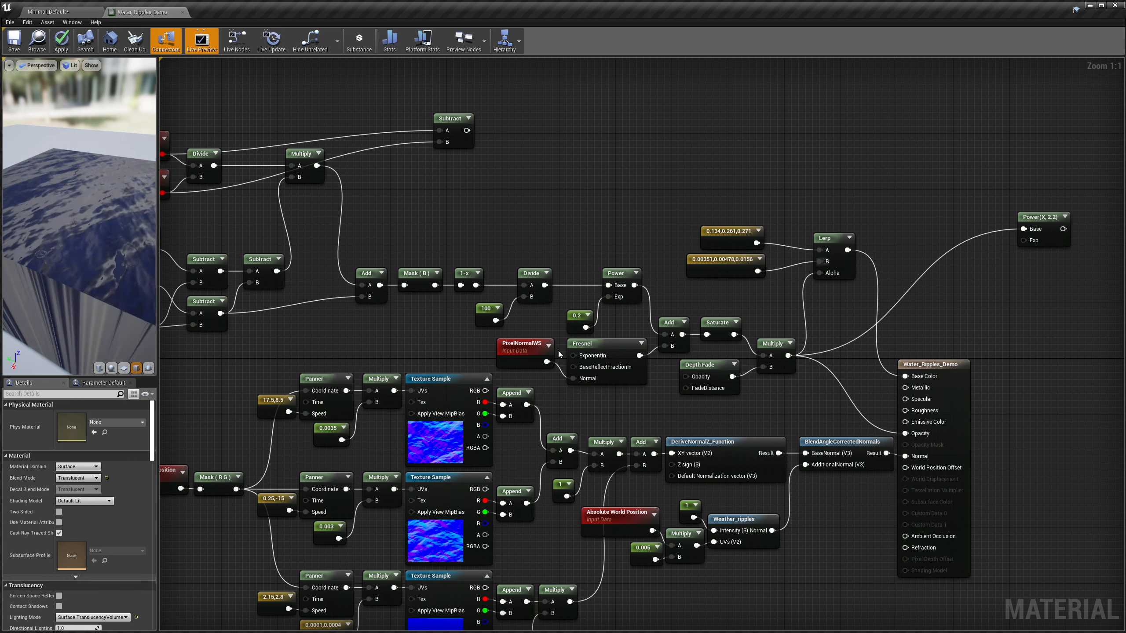
# Move the PixelNormalWS node slightly down beside the Fresnel node's Normal input and review the Fresnel and Add nodes
pyautogui.moveTo(534, 351); pyautogui.dragTo(539, 365)
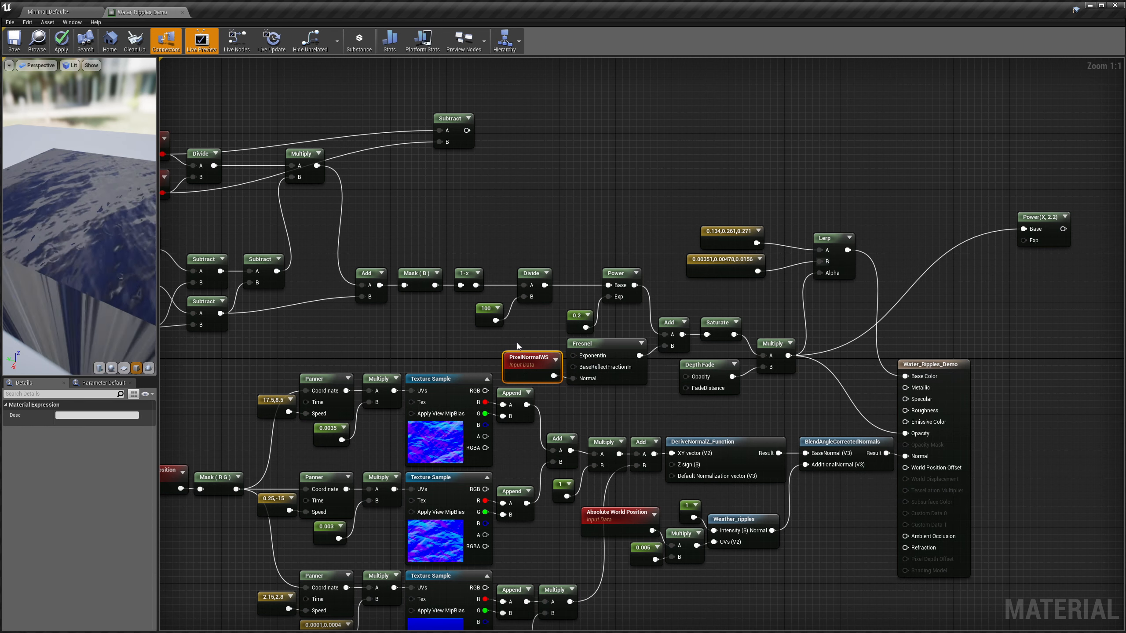
pyautogui.moveTo(523, 347); pyautogui.dragTo(614, 361)
pyautogui.moveTo(638, 324); pyautogui.dragTo(667, 356)
pyautogui.click(695, 294)
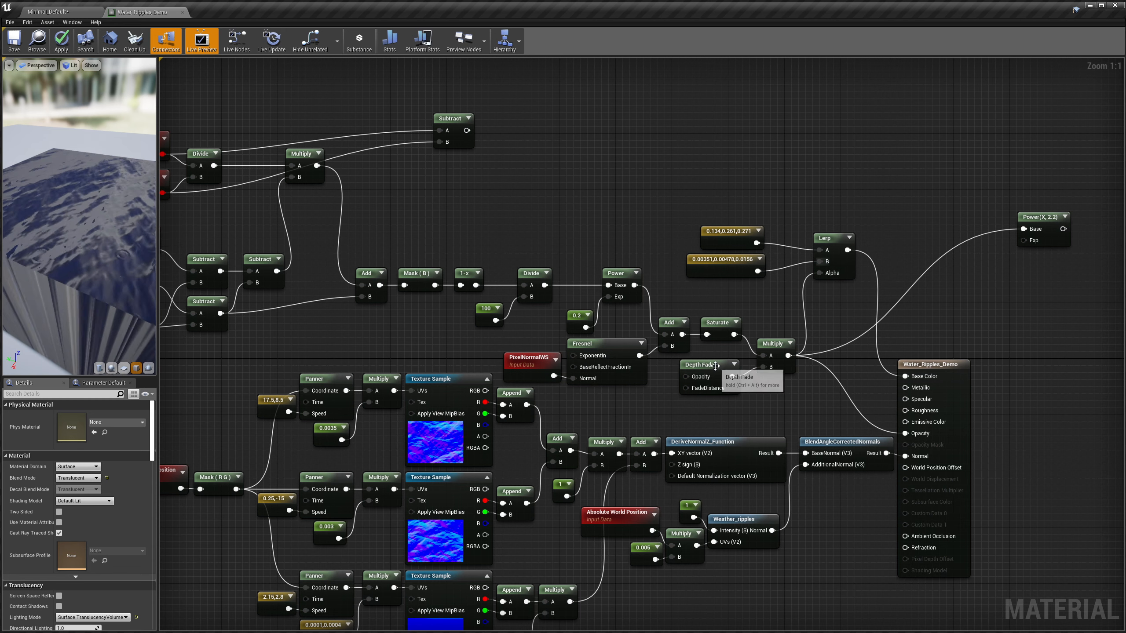
# Review the Depth Fade settings, the Multiply node and the two colour constants feeding the Lerp
pyautogui.click(723, 363)
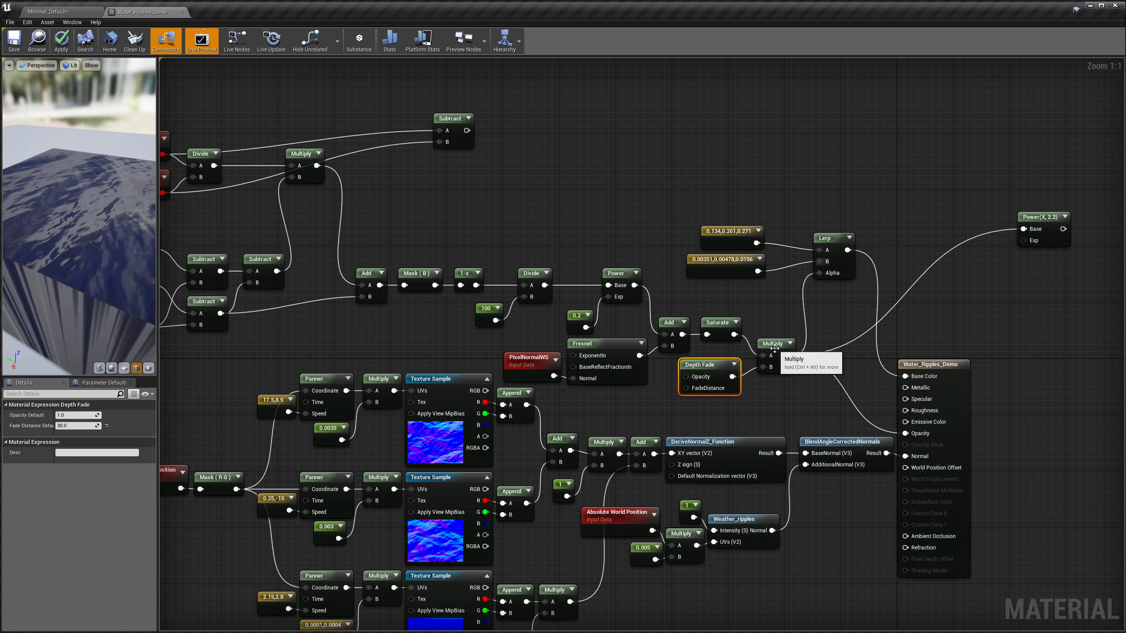
pyautogui.click(773, 349)
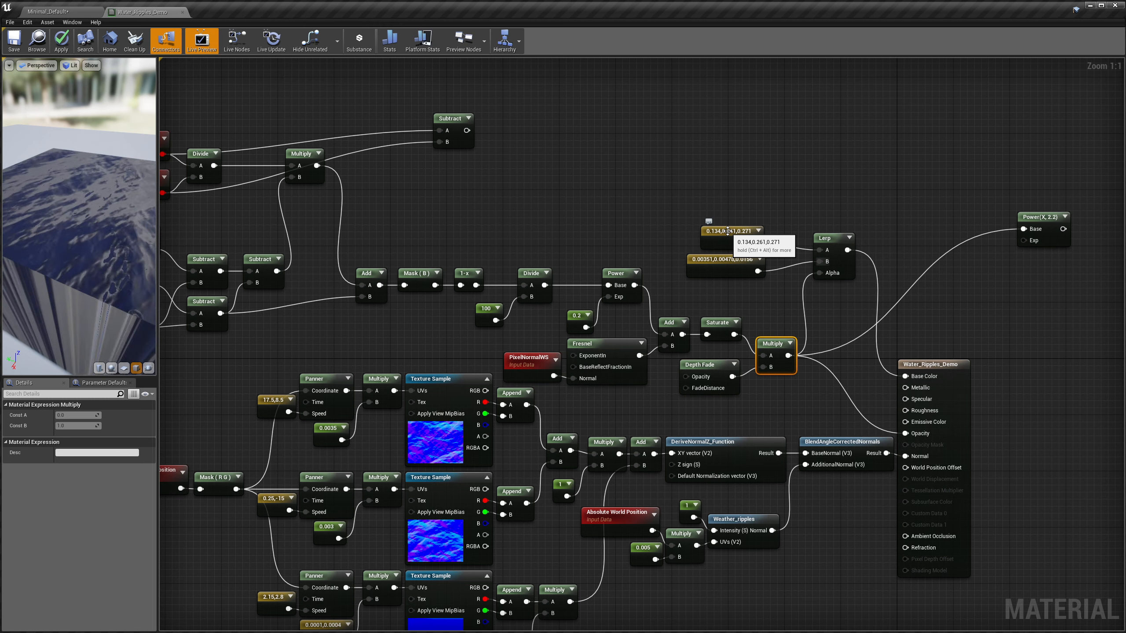
pyautogui.click(728, 231)
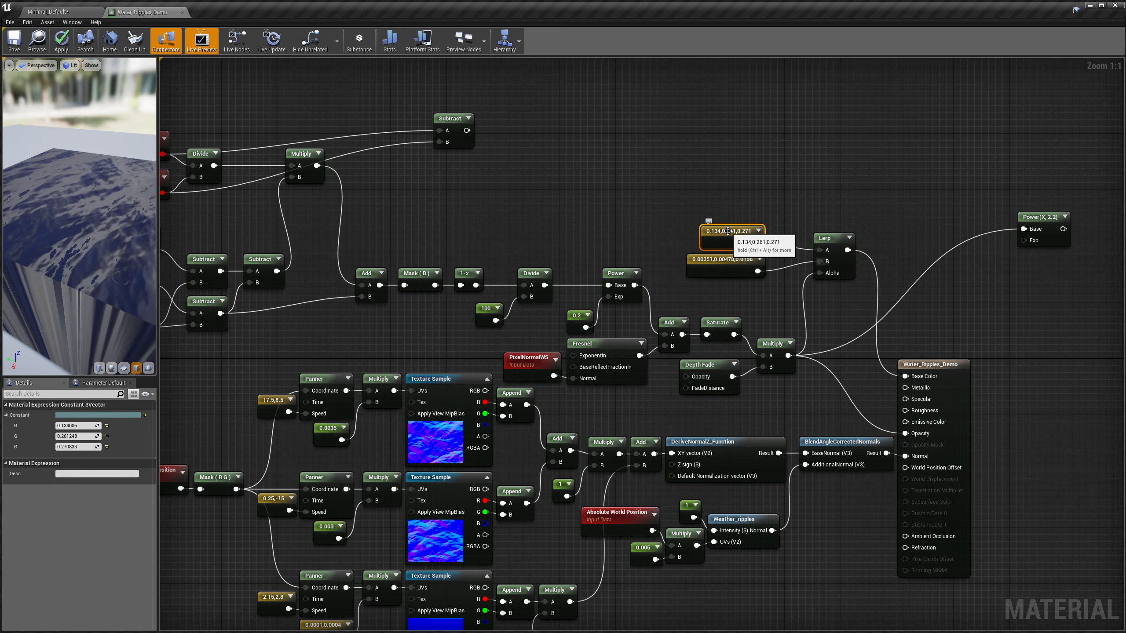
pyautogui.click(724, 260)
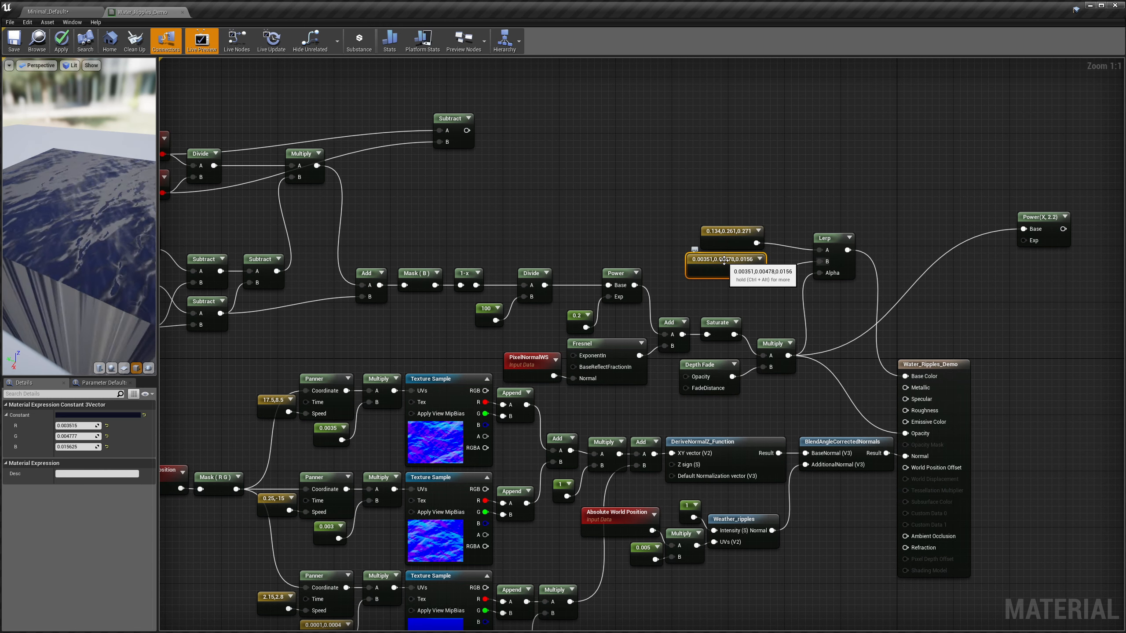